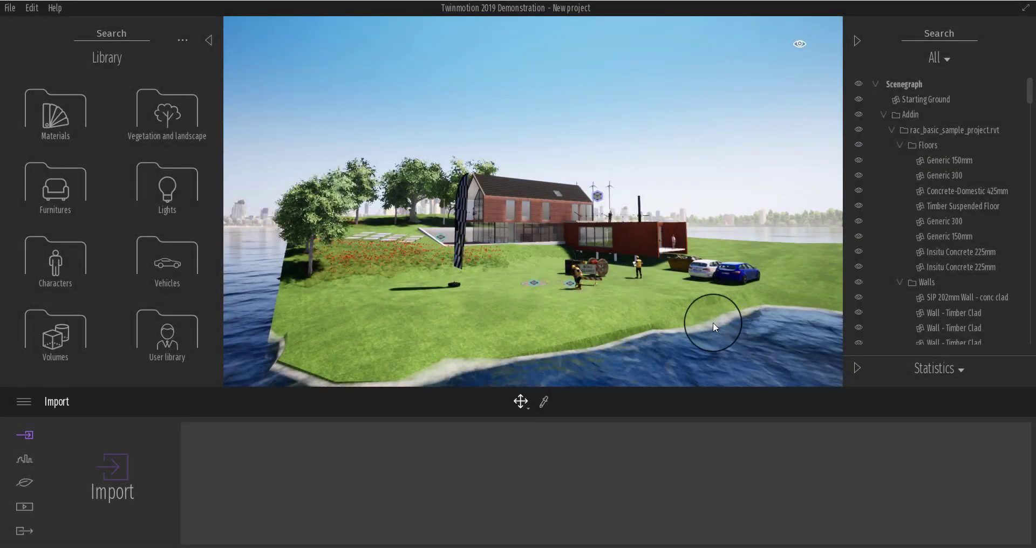
Switch the lower panel from Statistics to Phasing and expand the phasing area
click(941, 369)
click(941, 393)
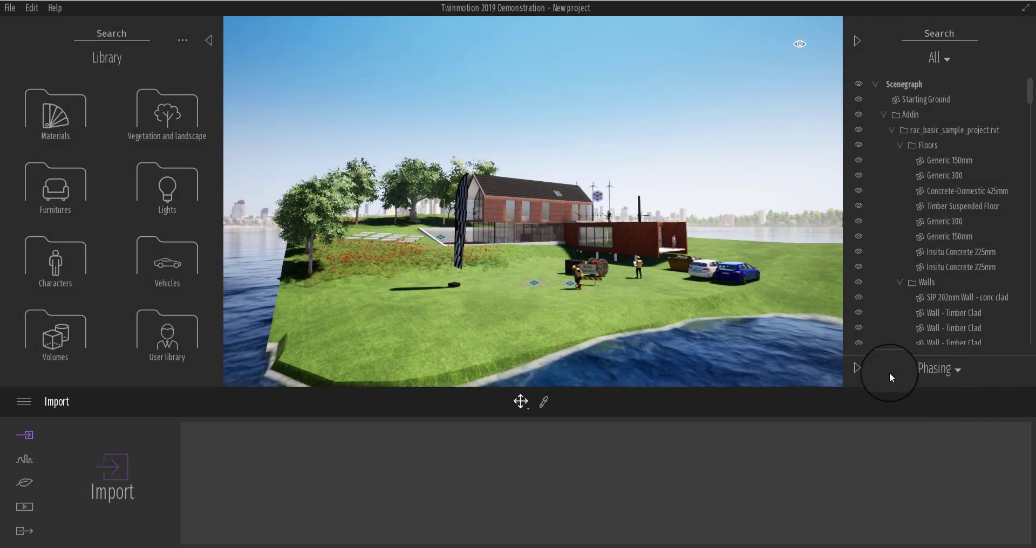
click(857, 367)
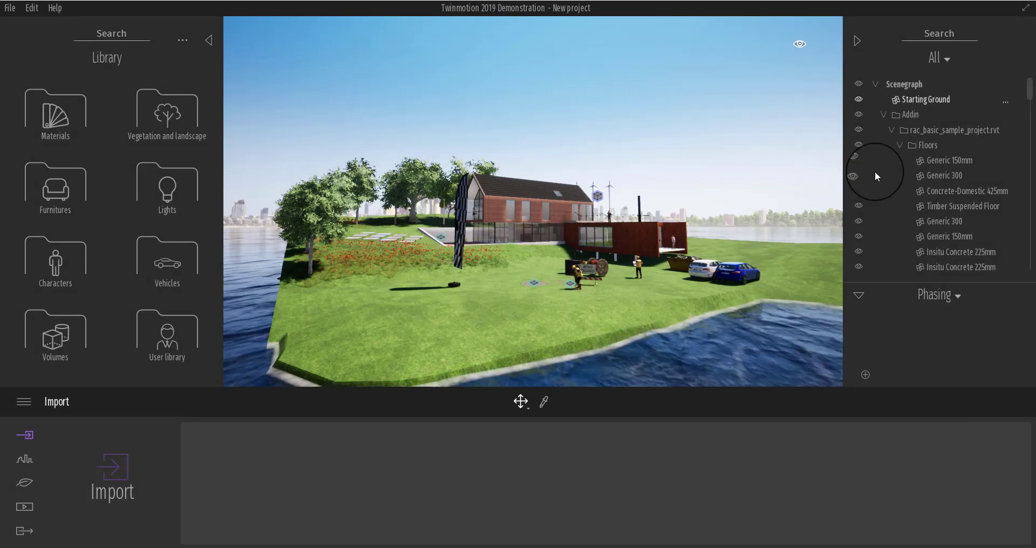
Expand the sample project and inspect the Curtain Panels and Furniture Systems groups
click(891, 130)
click(891, 130)
click(897, 202)
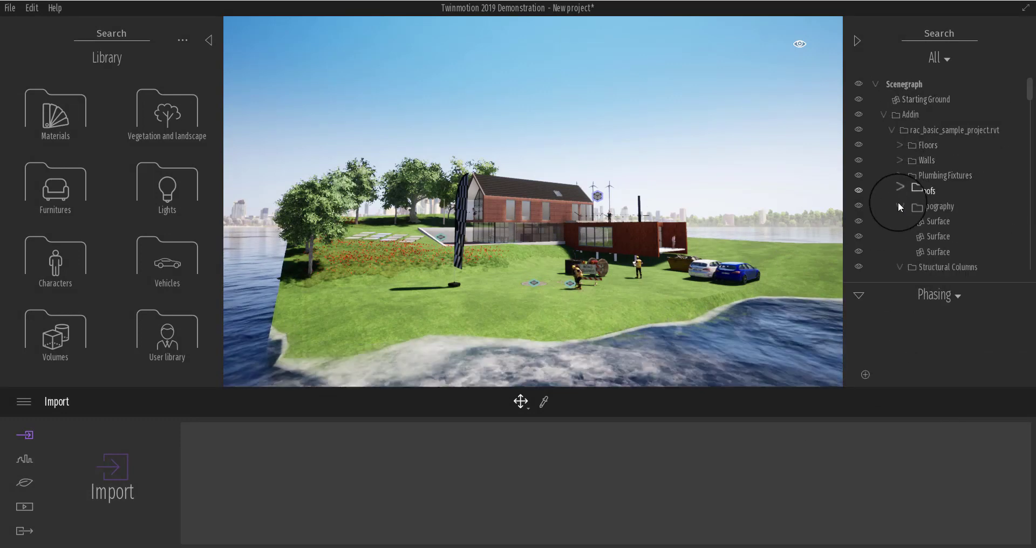
scroll(902, 216, down, 1)
click(899, 226)
click(898, 244)
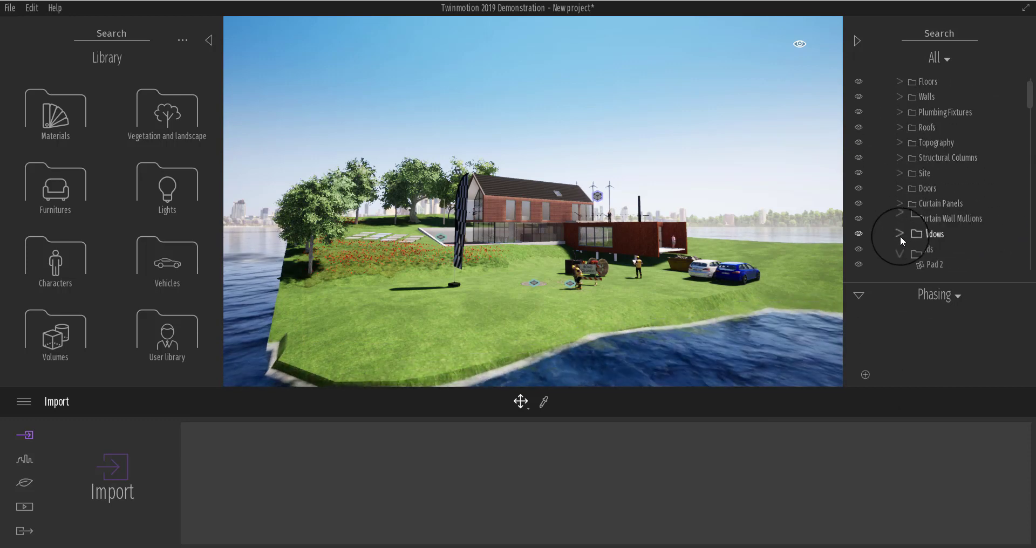
scroll(900, 235, down, 1)
click(902, 224)
click(902, 225)
Inspect the Specialty Equipment, Casework, Ceilings and Structural Foundations groups
scroll(897, 206, down, 2)
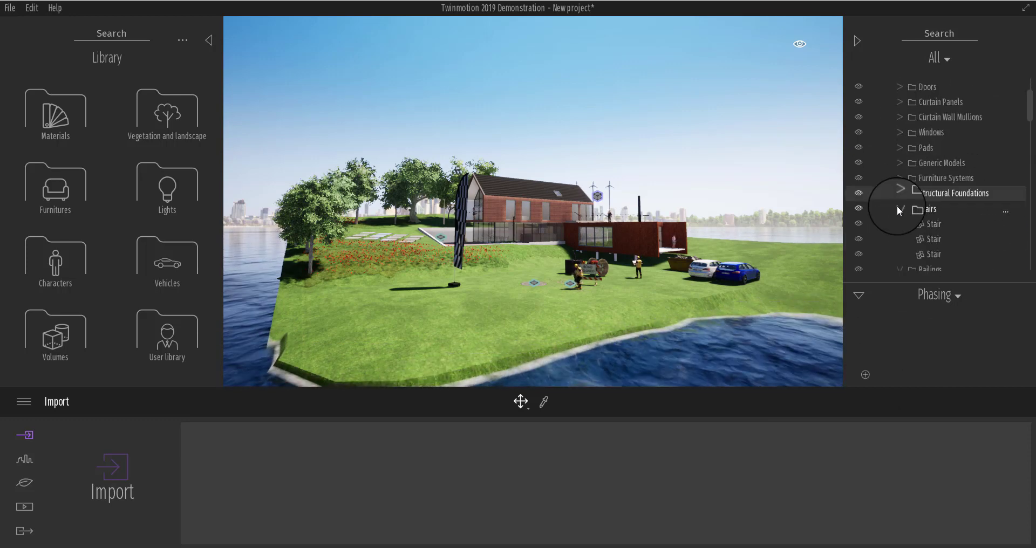
click(902, 222)
scroll(901, 226, down, 2)
click(901, 193)
click(901, 203)
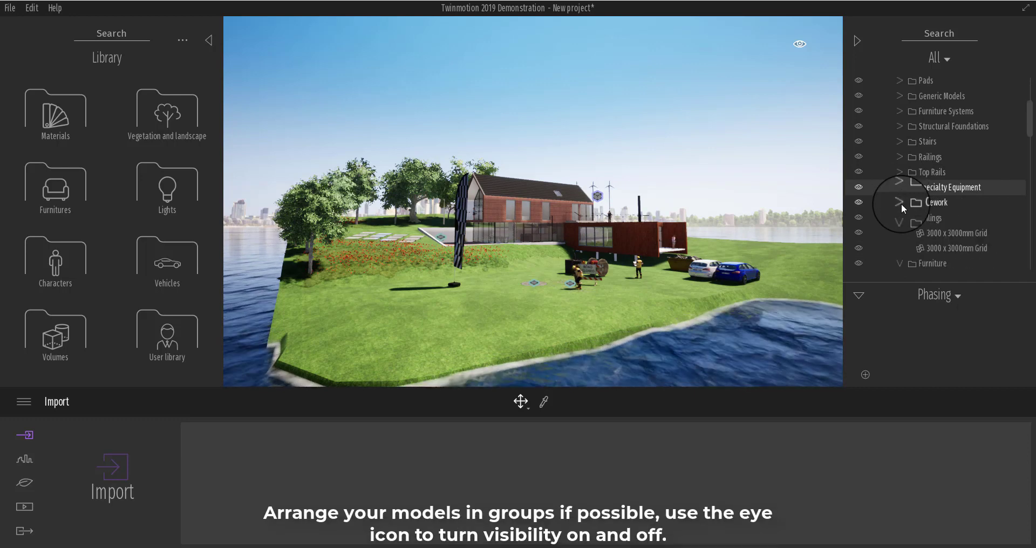
click(901, 203)
click(899, 218)
click(899, 218)
scroll(902, 244, down, 1)
click(901, 218)
click(899, 248)
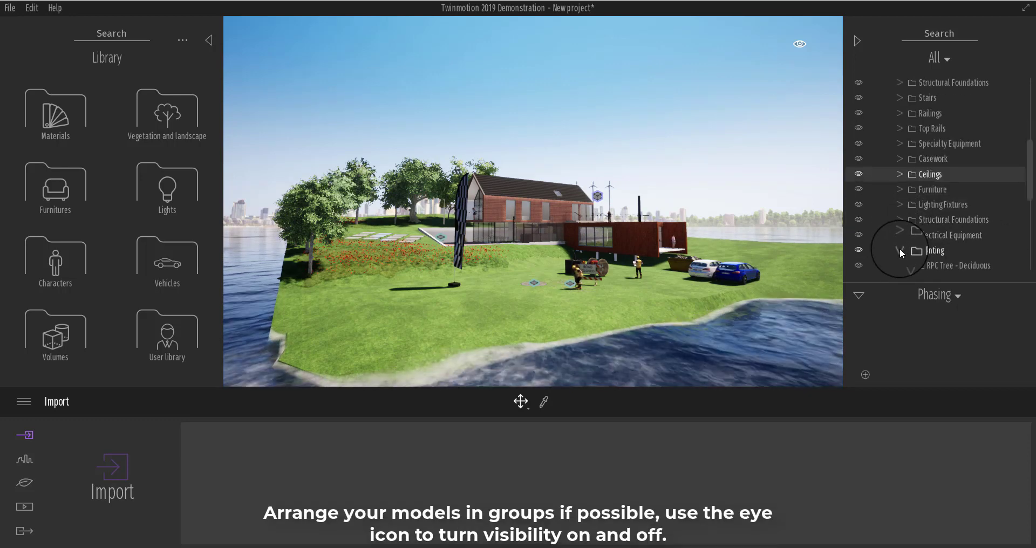
scroll(902, 189, down, 2)
scroll(863, 155, down, 1)
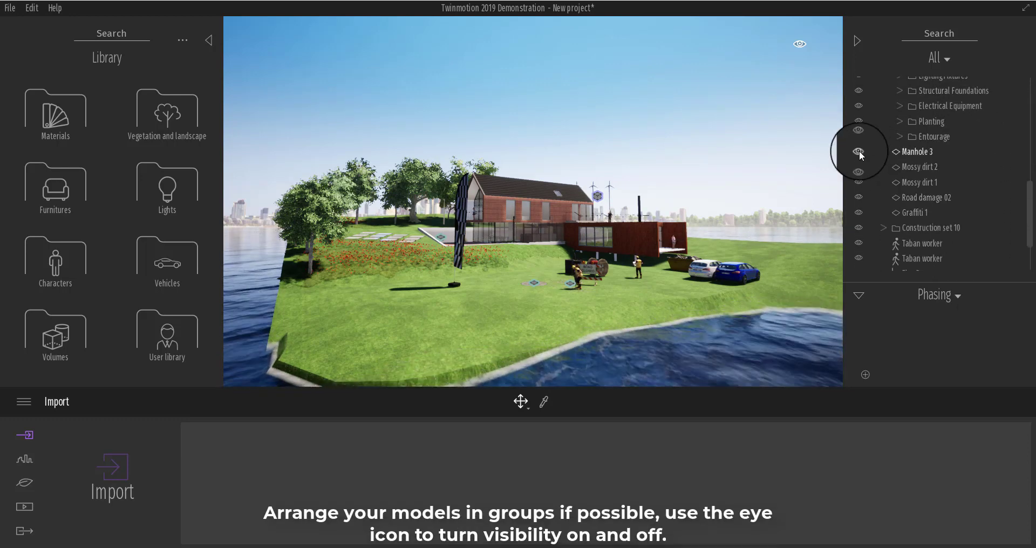
Hide the flag banner and both cars in the scene graph
mouse_move(859, 150)
mouse_down()
mouse_move(859, 257)
mouse_move(863, 248)
mouse_up()
scroll(862, 219, down, 2)
click(859, 186)
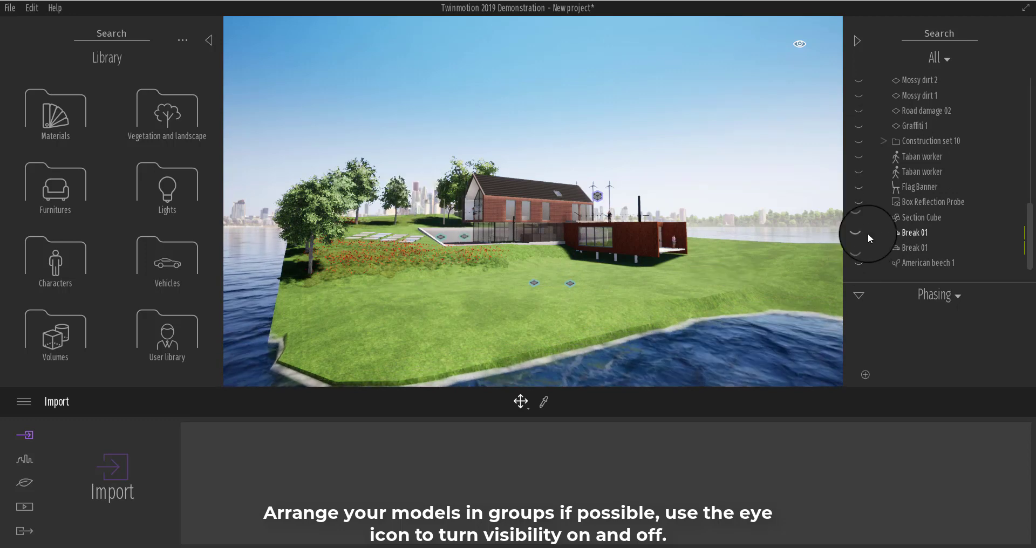
scroll(895, 183, up, 5)
scroll(896, 183, up, 5)
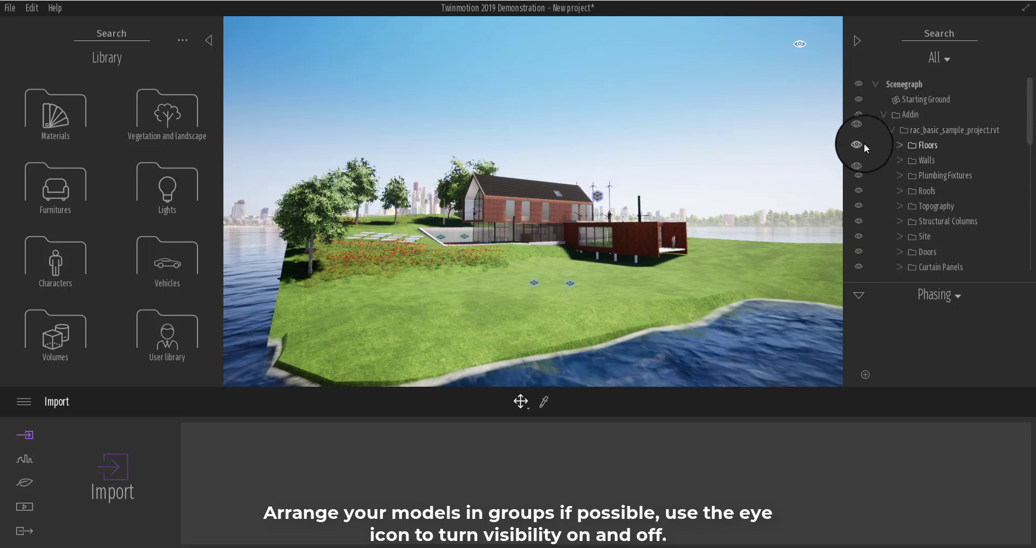
scroll(865, 156, down, 2)
scroll(871, 184, down, 4)
Hide Electrical Equipment, Casework, Ceilings, Furniture and Entourage
click(858, 175)
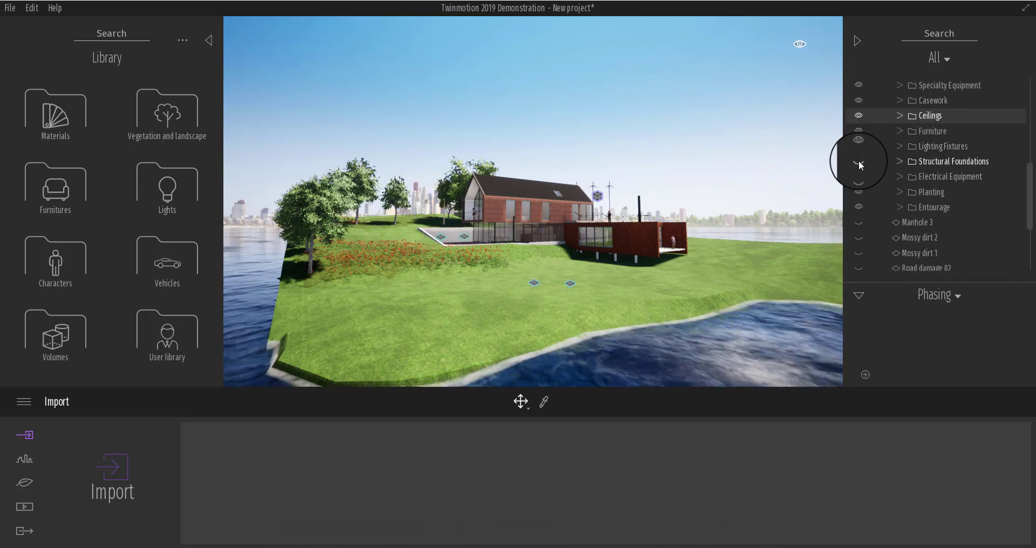
click(858, 131)
click(858, 115)
click(858, 100)
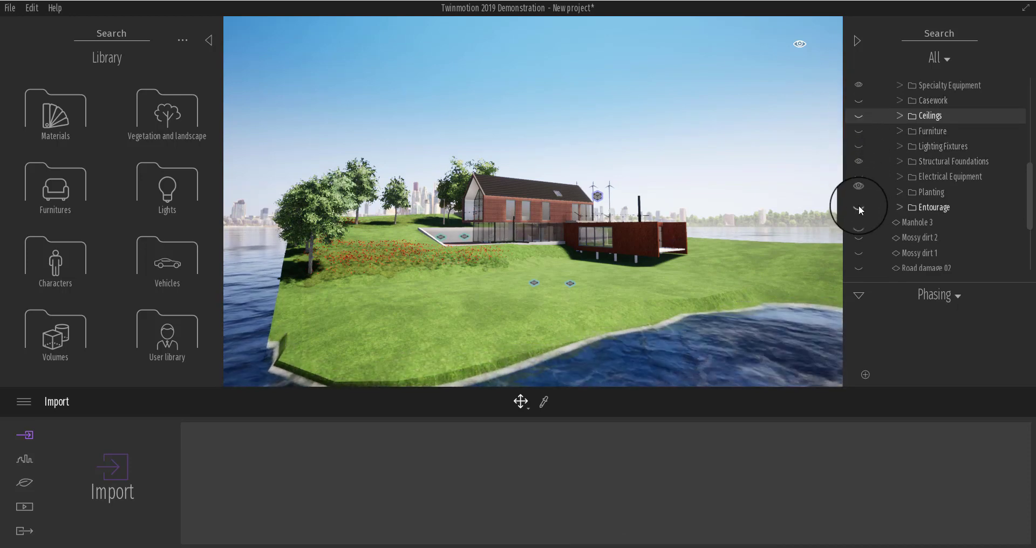
click(858, 207)
scroll(884, 197, up, 4)
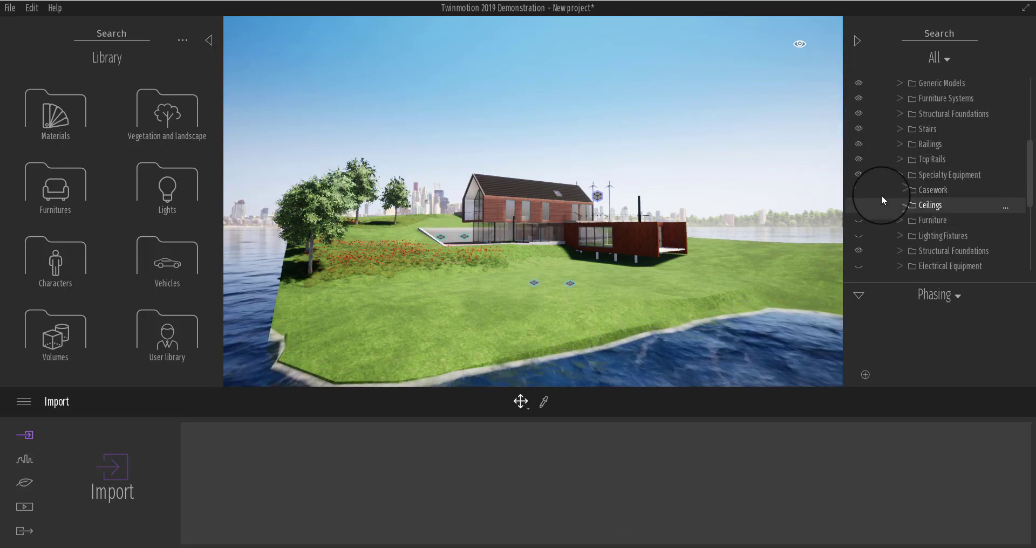
Hide Top Rails, Railings, Stairs, Structural Foundations, Furniture Systems and Generic Models
click(858, 185)
click(859, 170)
click(858, 155)
click(858, 140)
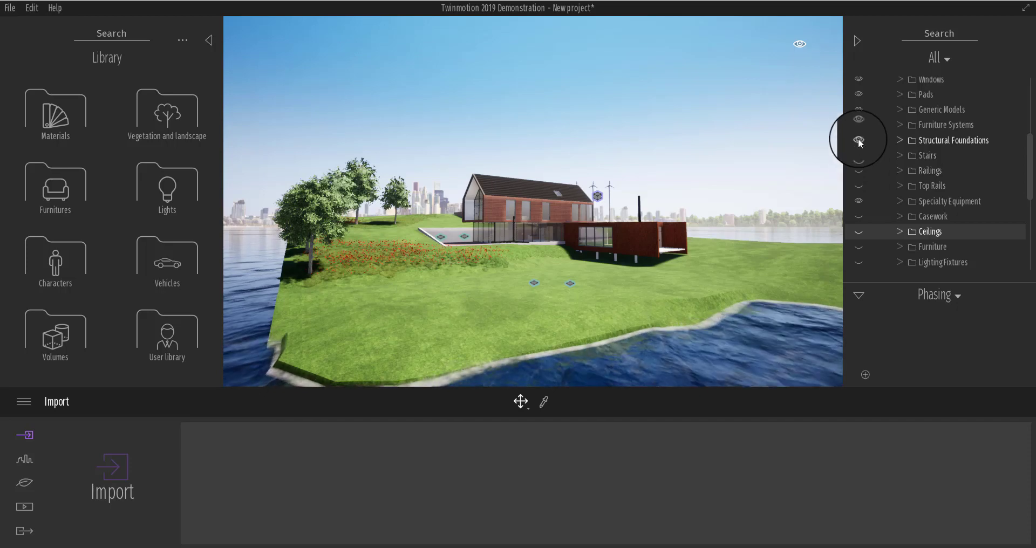
click(859, 124)
click(858, 109)
scroll(869, 134, up, 4)
Hide Pads, Windows, Curtain Wall Mullions, Curtain Panels and Doors
click(858, 158)
click(858, 142)
click(858, 126)
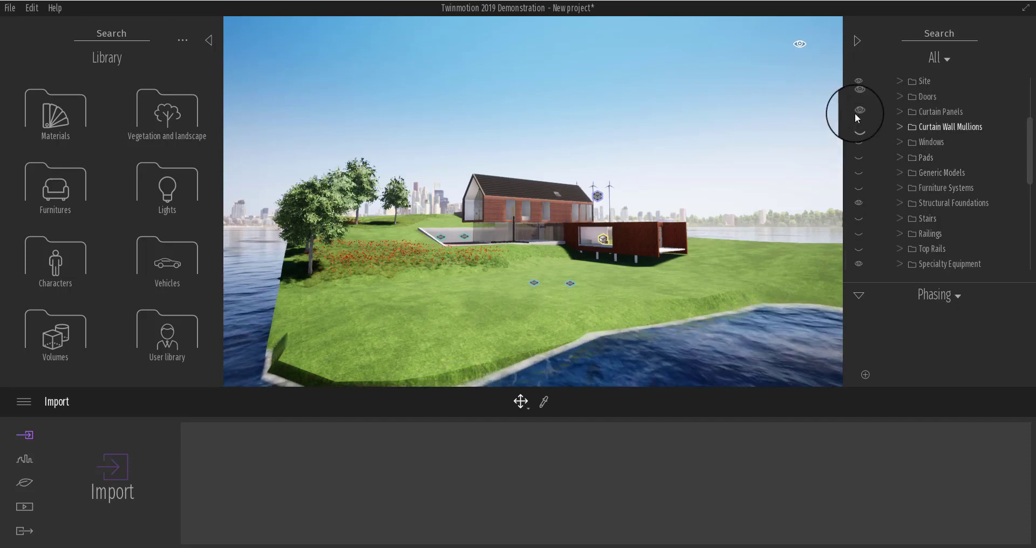
scroll(885, 186, up, 4)
click(858, 209)
click(858, 194)
click(858, 178)
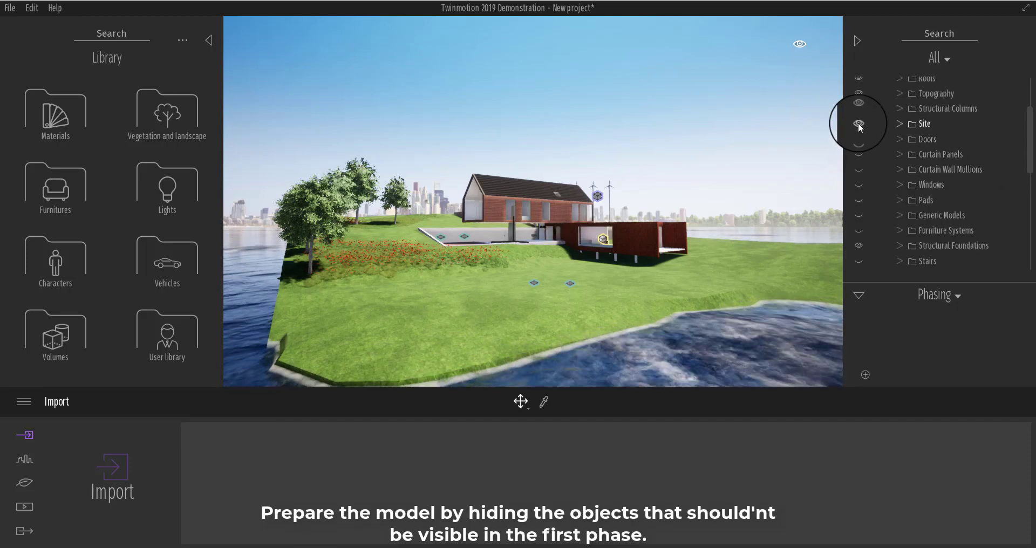
Hide Roofs, Plumbing Fixtures, Walls and Floors, viewing the site from above
click(858, 133)
click(858, 118)
scroll(876, 183, up, 4)
click(858, 160)
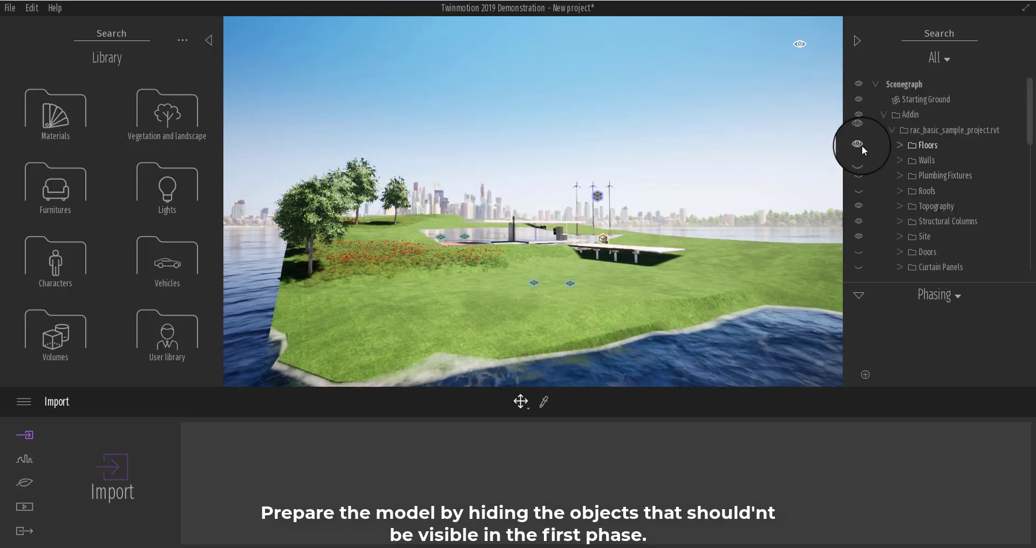
click(858, 145)
mouse_move(767, 221)
right_down()
mouse_move(626, 240)
mouse_move(649, 222)
mouse_move(630, 222)
mouse_move(694, 247)
right_up()
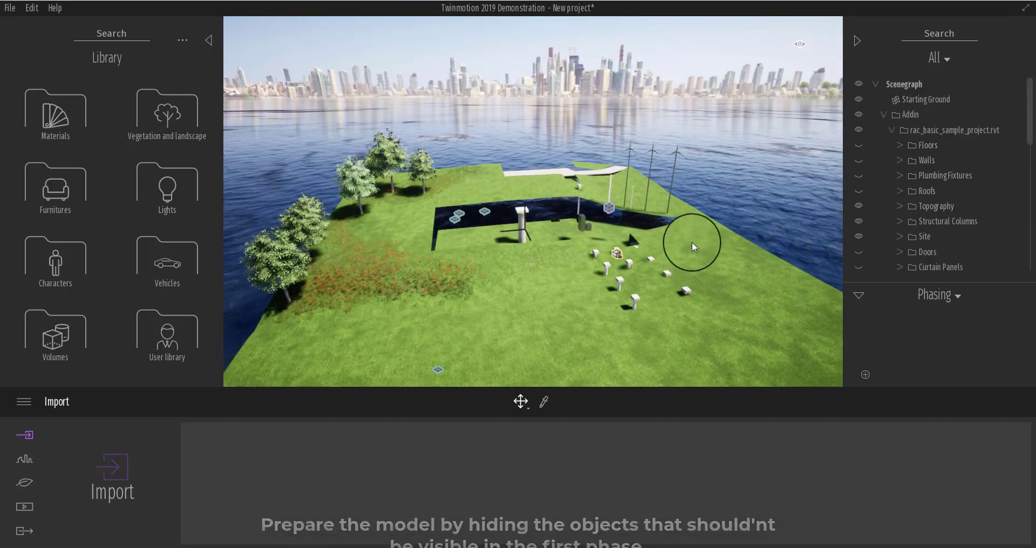
Toggle Site, Structural Columns and Topography, then create the first phase
click(858, 236)
click(858, 222)
click(859, 206)
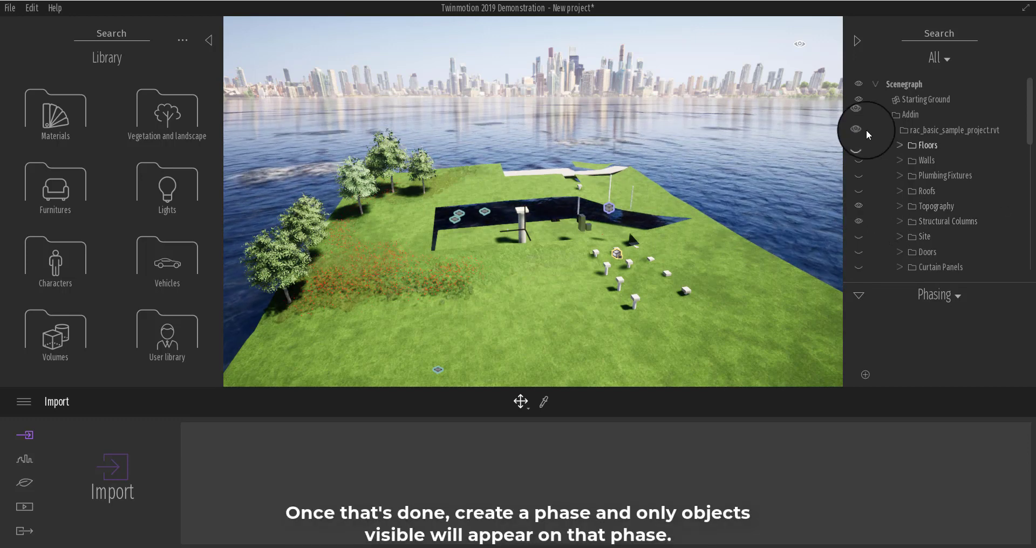
click(865, 374)
Show the Floors and Site objects again
scroll(967, 162, down, 3)
scroll(971, 178, down, 3)
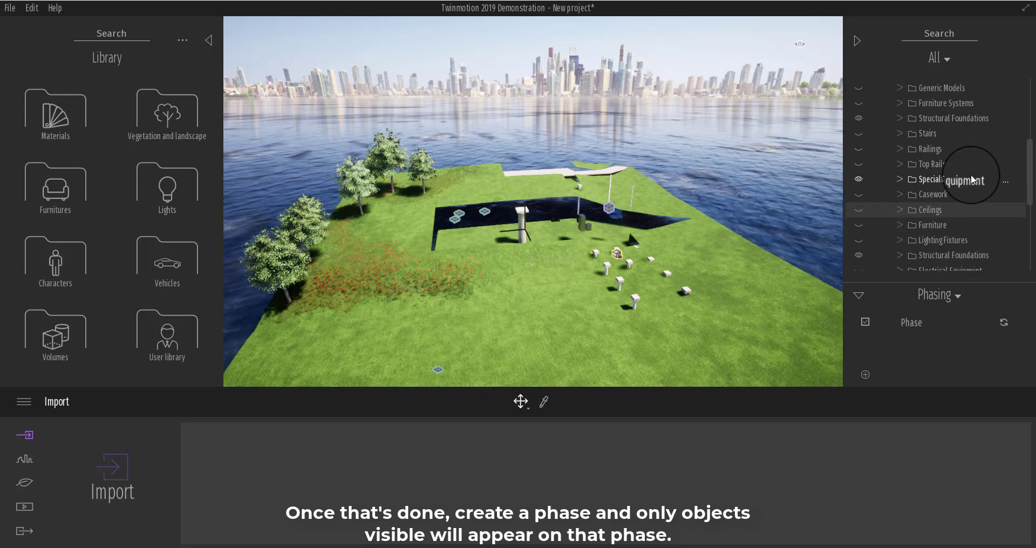
scroll(965, 199, up, 2)
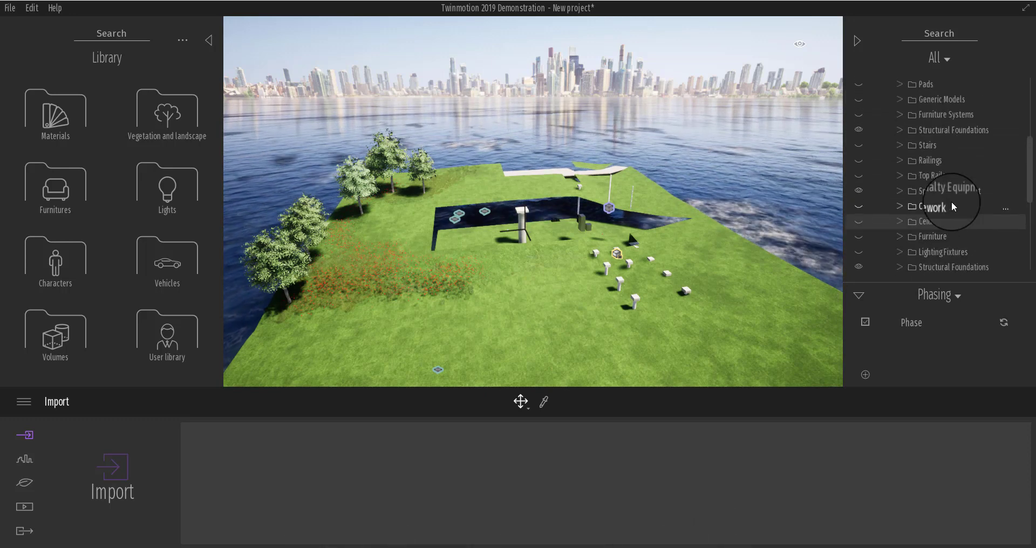
scroll(928, 178, up, 2)
click(860, 141)
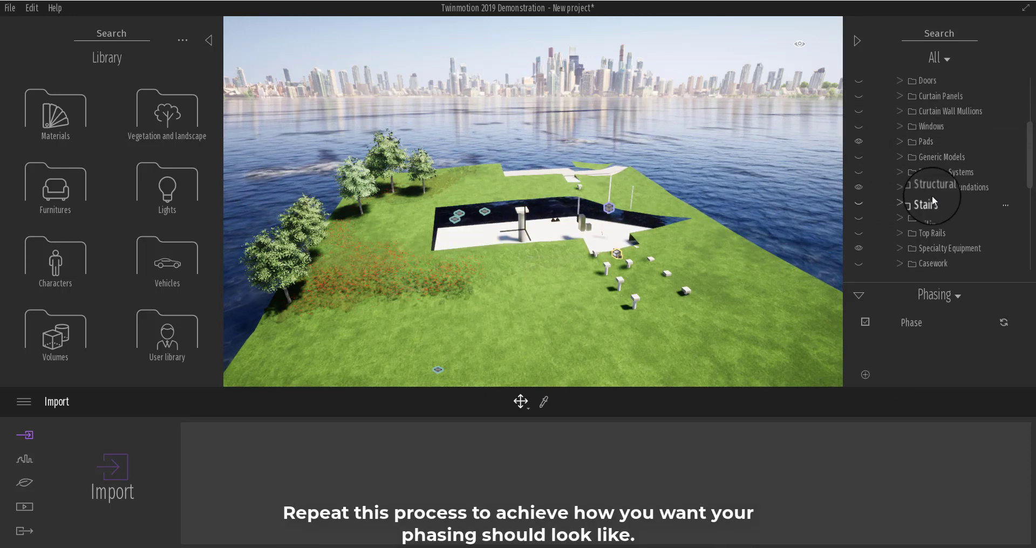
scroll(862, 146, up, 2)
click(858, 92)
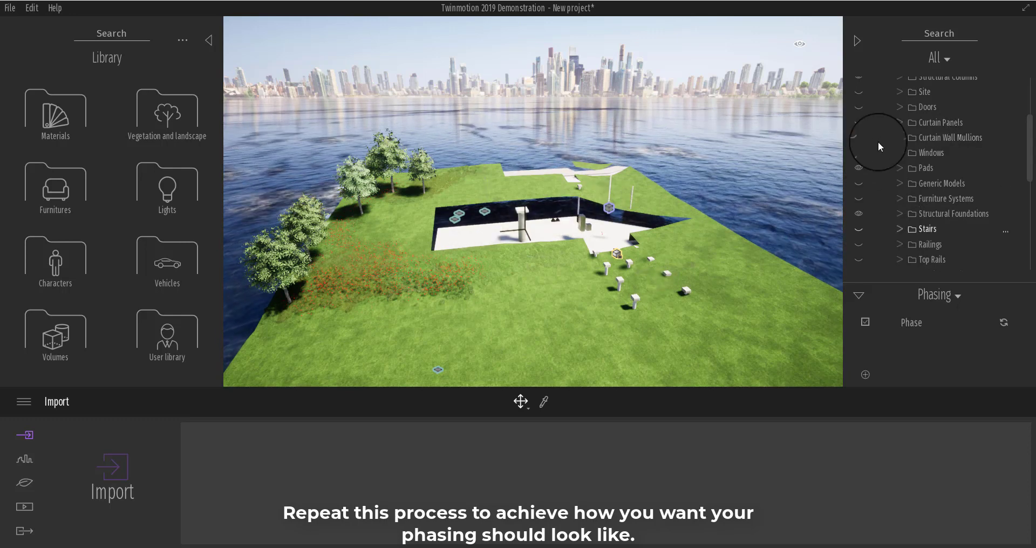
scroll(930, 207, up, 4)
scroll(934, 215, up, 3)
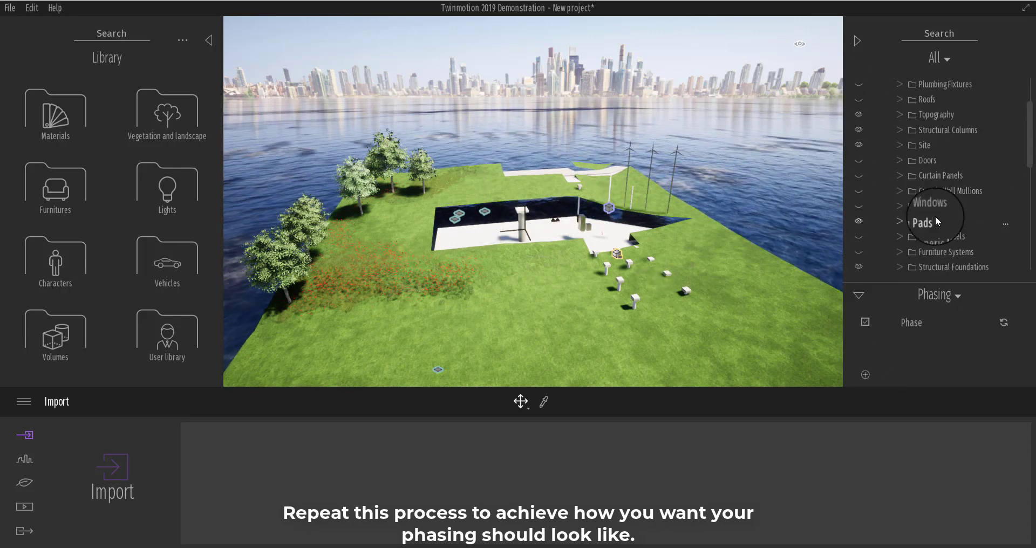
Add a second phase, then reveal Casework, Curtain Wall Mullions and Walls
click(865, 375)
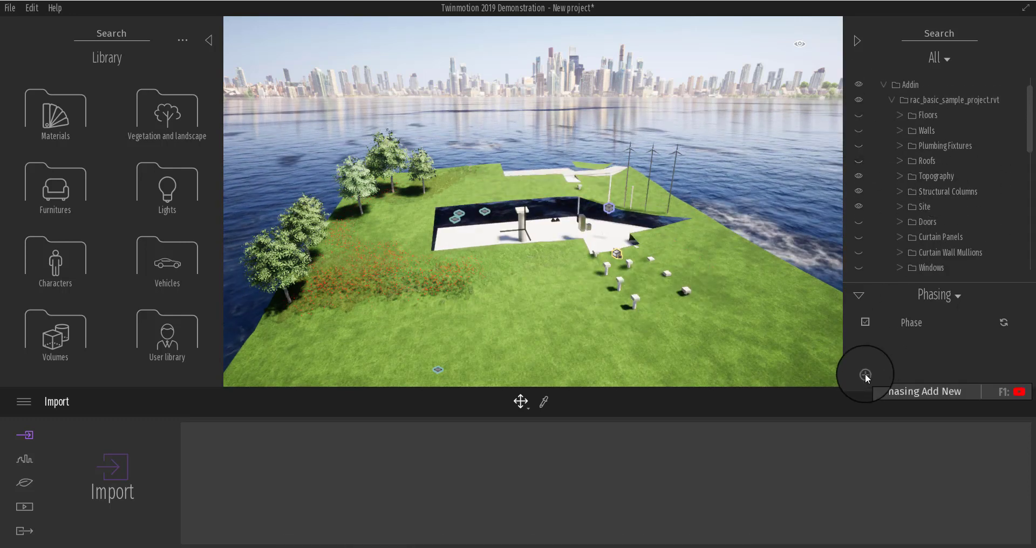
scroll(902, 196, down, 4)
scroll(900, 189, down, 3)
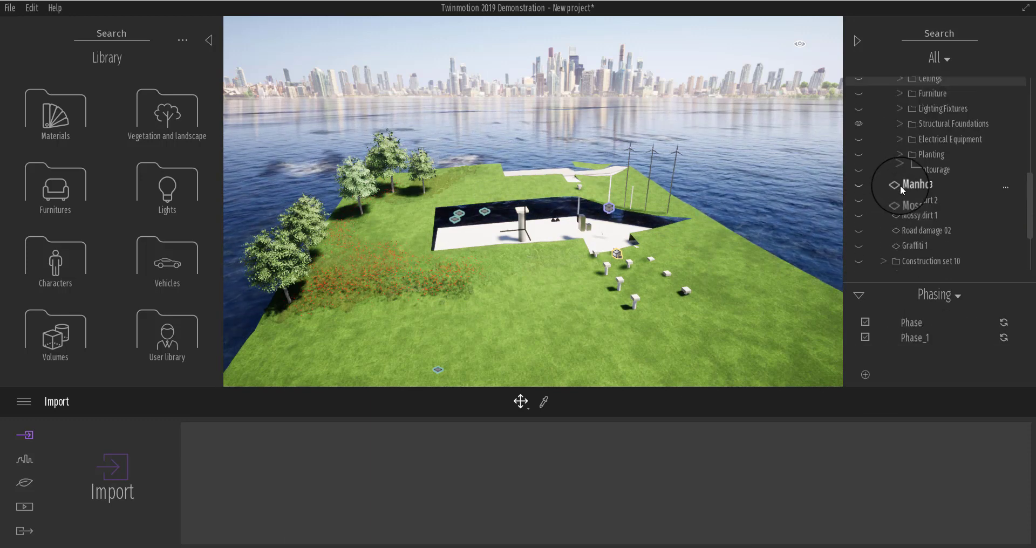
scroll(900, 189, down, 2)
click(858, 138)
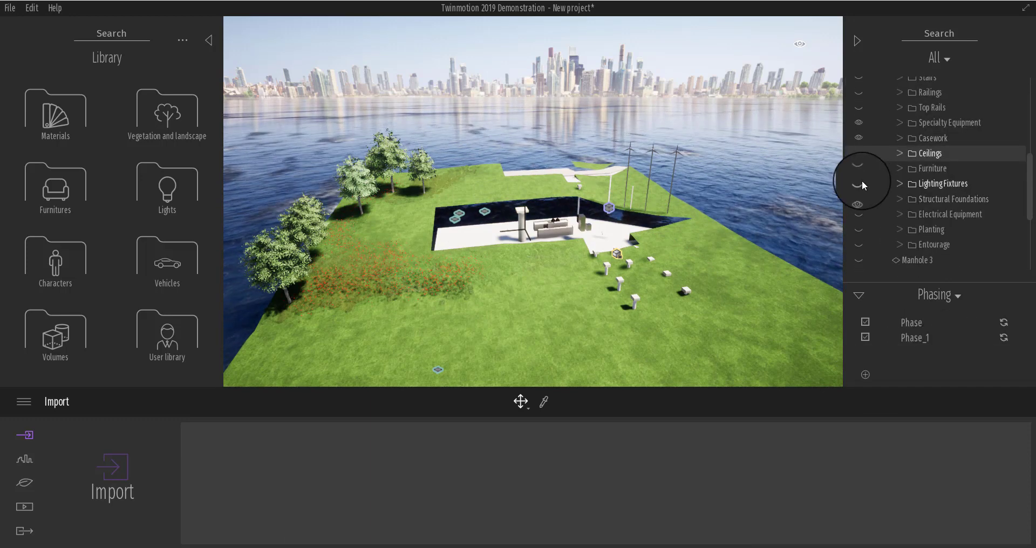
scroll(868, 161, up, 3)
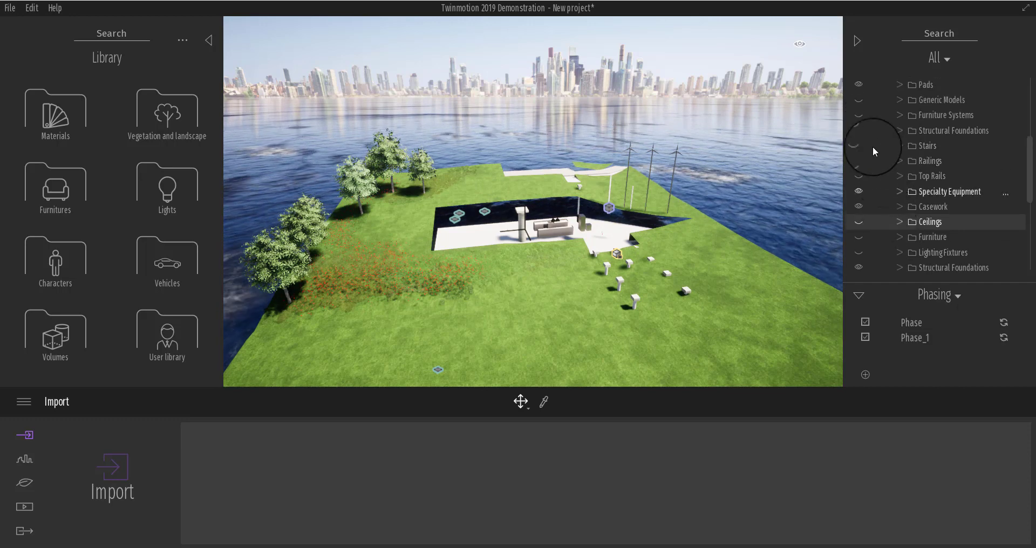
scroll(879, 145, up, 6)
click(858, 123)
scroll(863, 138, up, 8)
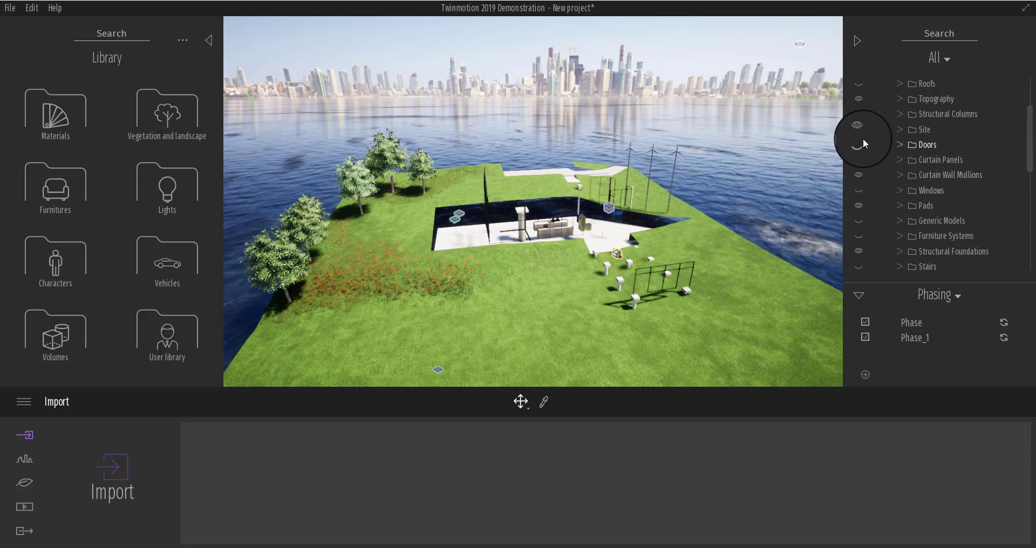
click(859, 124)
Add two more phases, then show curtain panels and floor slabs with walls hidden
click(858, 122)
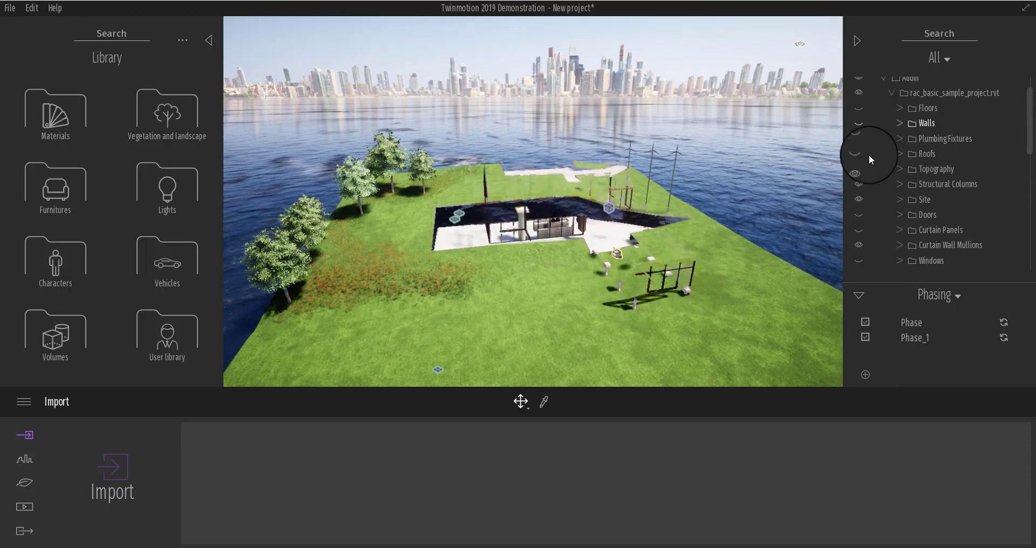
click(865, 373)
click(859, 123)
click(866, 373)
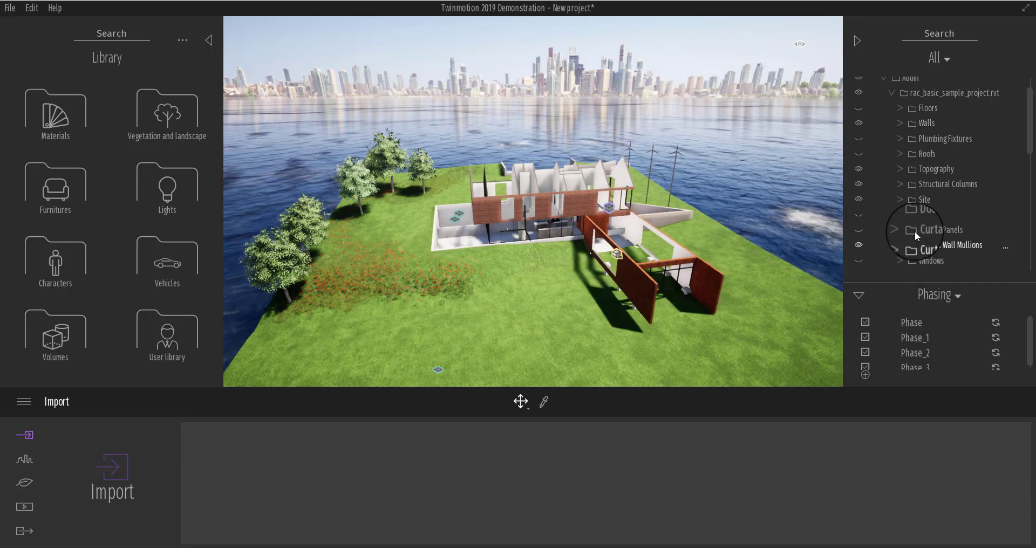
click(858, 230)
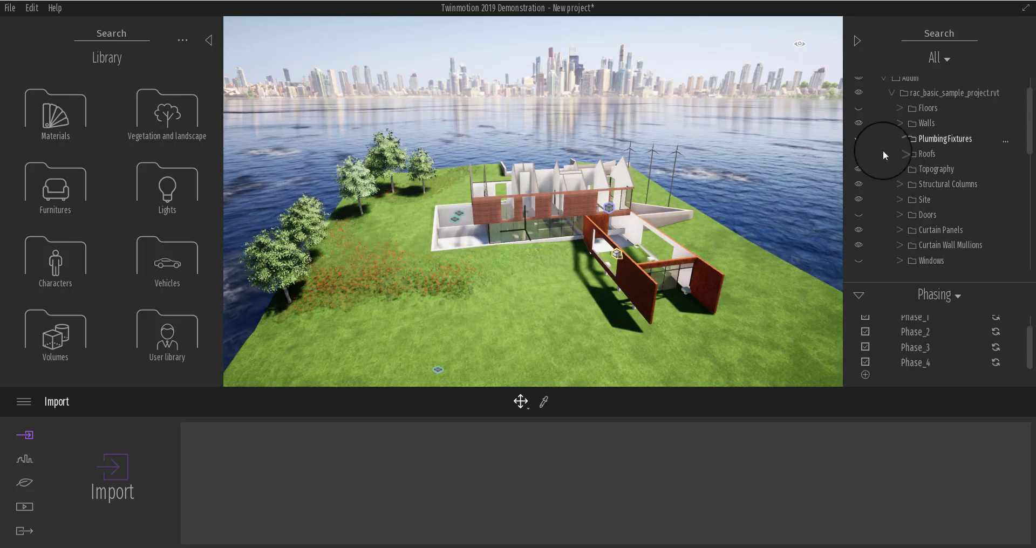
click(861, 107)
click(860, 123)
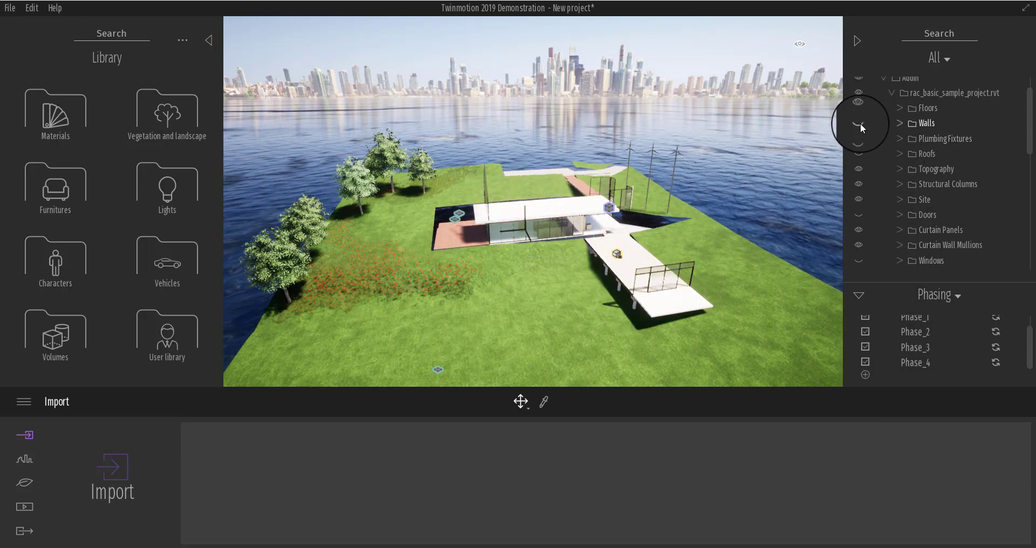
Review earlier phases and set Phase_4 to show floor slabs with walls hidden
click(916, 348)
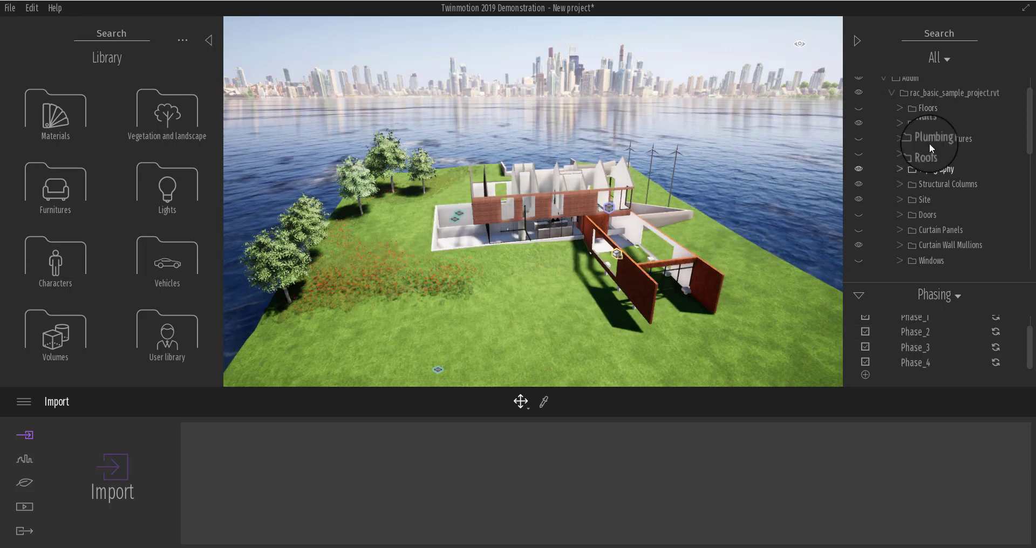
click(858, 108)
click(859, 123)
click(906, 364)
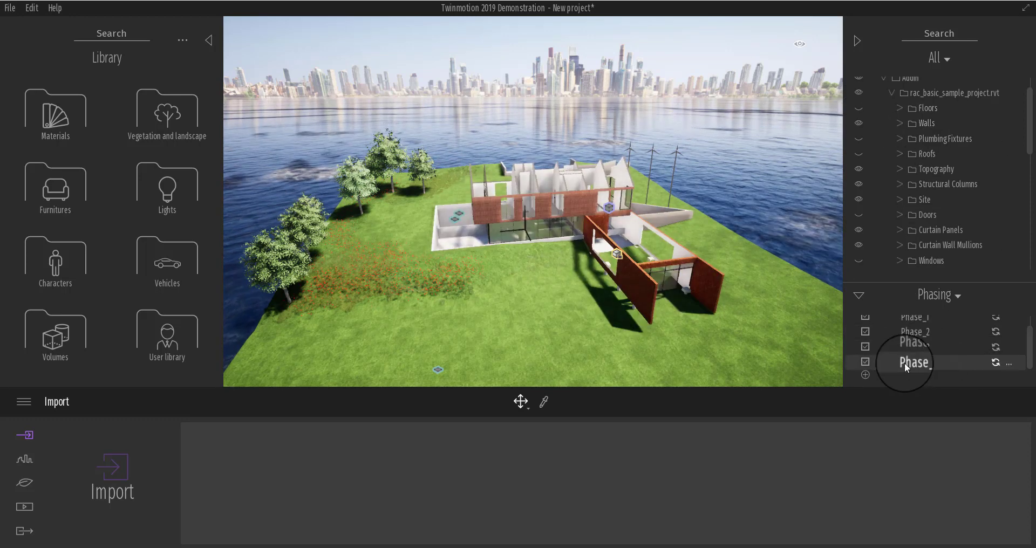
click(859, 107)
click(858, 123)
From Phase_4, show walls, windows, furniture systems, railings and top rails
click(1013, 365)
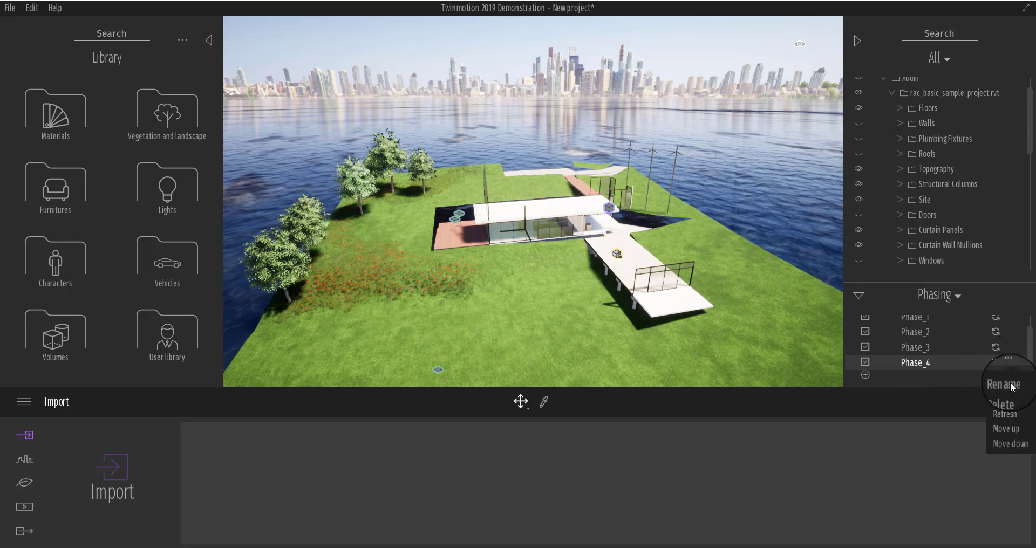
click(859, 123)
scroll(912, 340, down, 1)
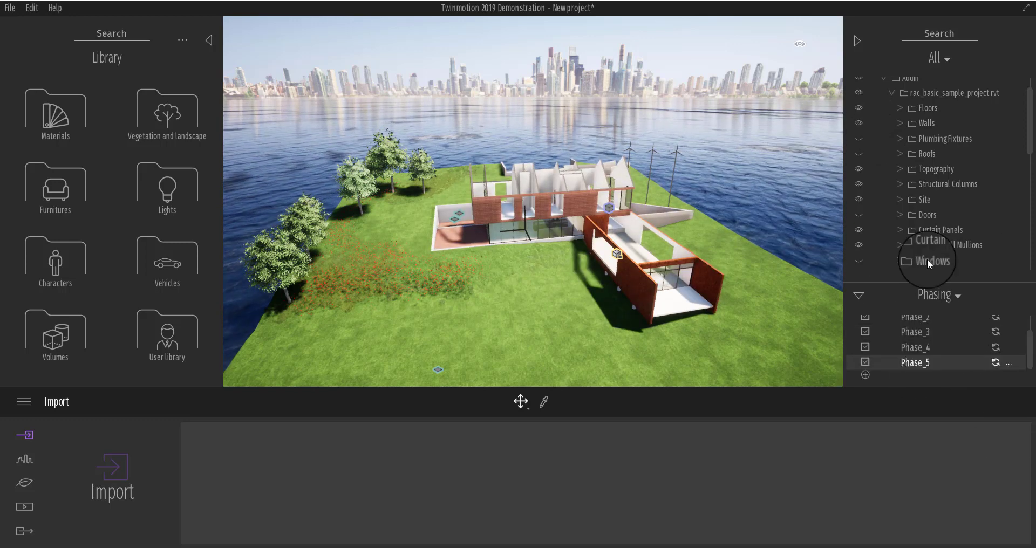
click(858, 260)
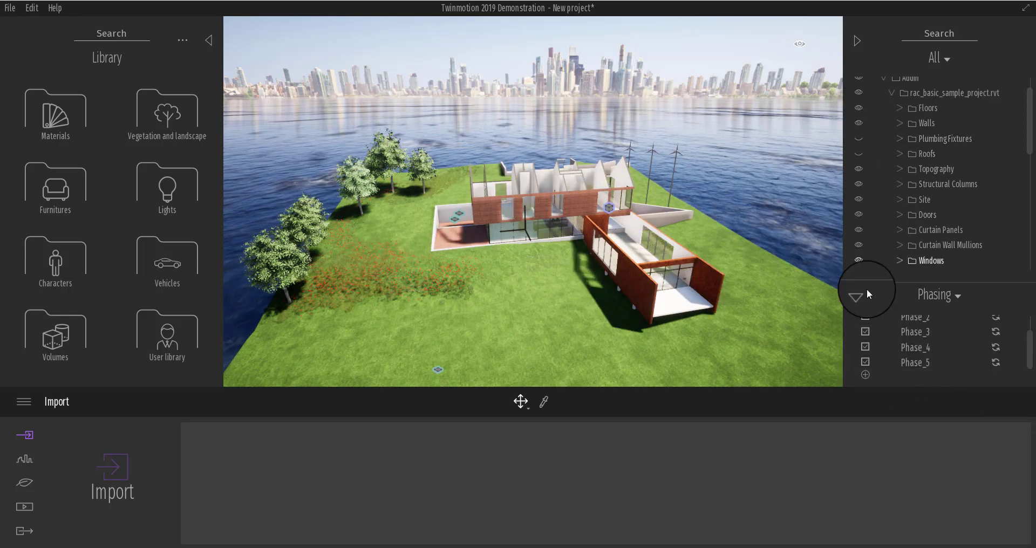
scroll(887, 194, down, 1)
click(859, 256)
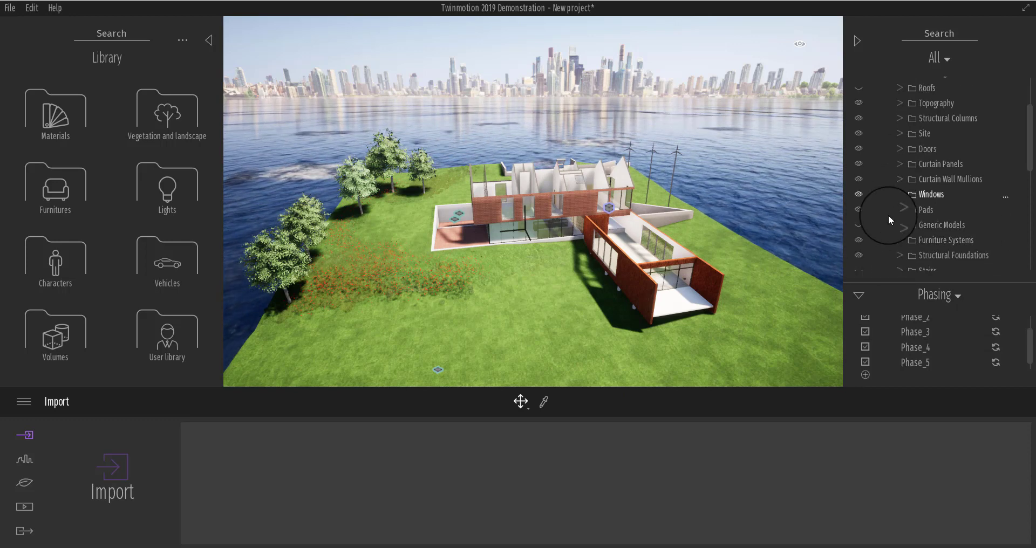
scroll(917, 221, down, 2)
click(858, 231)
click(858, 245)
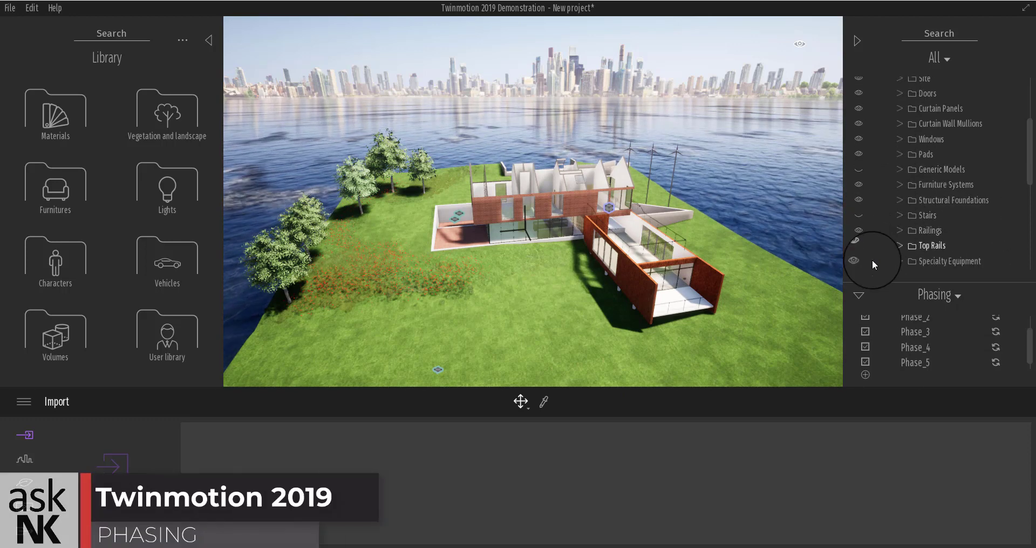
Show electrical equipment, ceilings, planting and the roof on the house
scroll(907, 225, up, 1)
scroll(906, 225, up, 1)
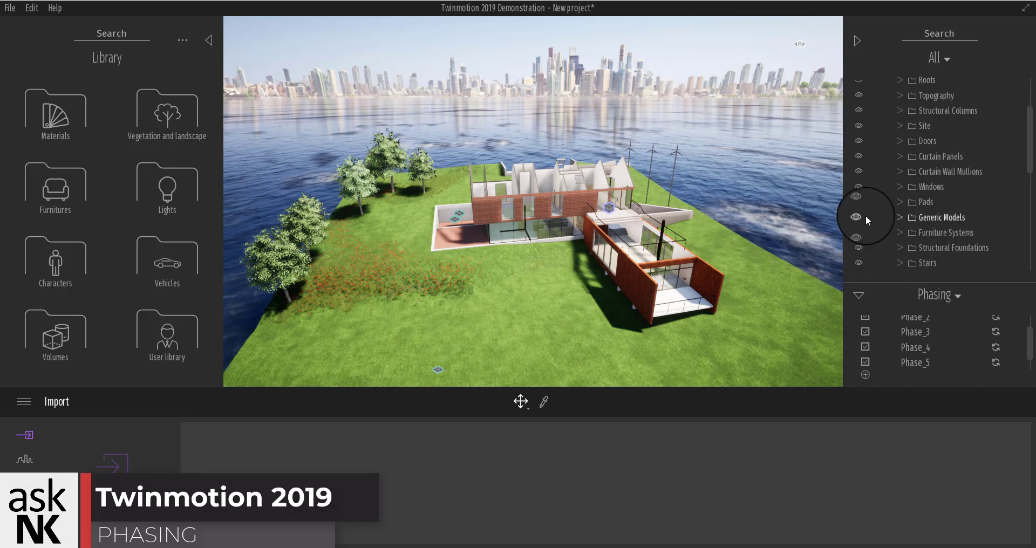
scroll(873, 178, up, 2)
scroll(872, 171, down, 5)
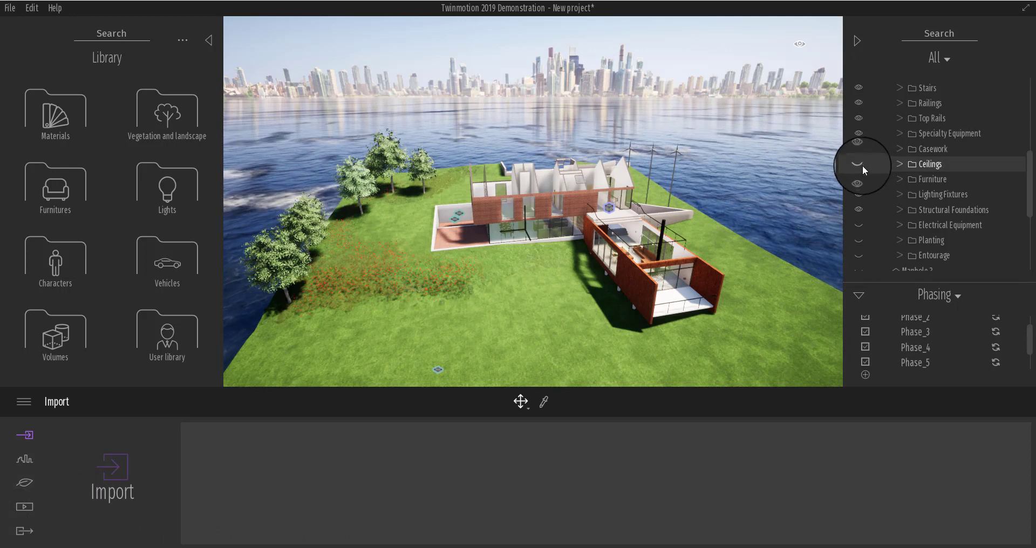
click(861, 225)
click(858, 164)
click(858, 241)
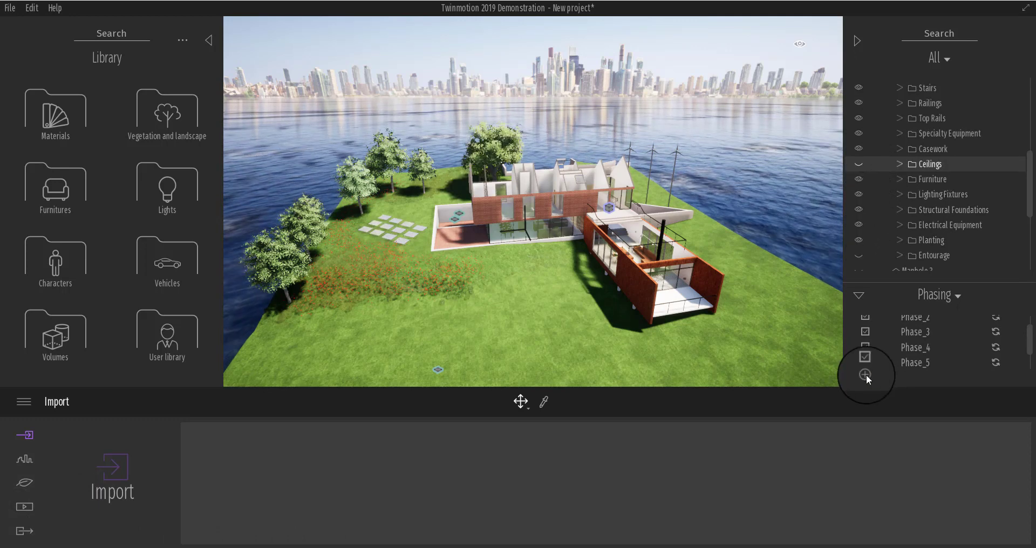
scroll(866, 178, up, 2)
scroll(884, 187, up, 4)
click(858, 191)
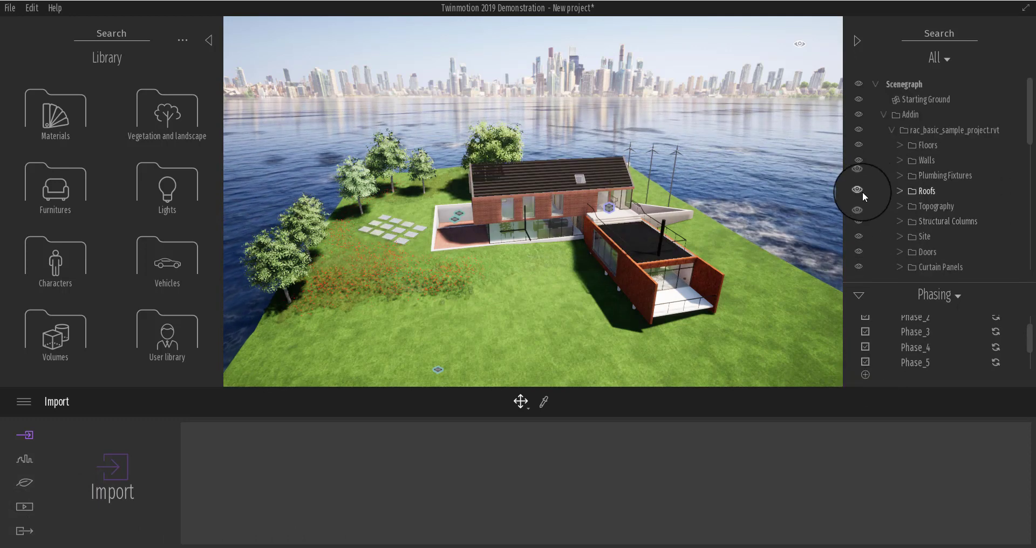
Show the entourage workers, Manhole 3 and the Construction set 10 props
scroll(910, 175, down, 5)
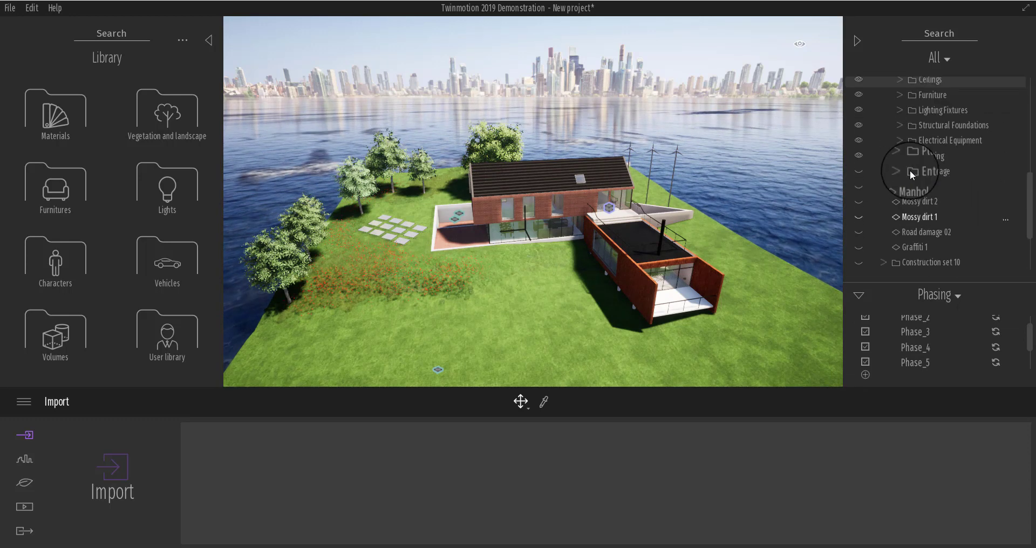
click(859, 173)
scroll(881, 190, down, 2)
scroll(863, 372, down, 3)
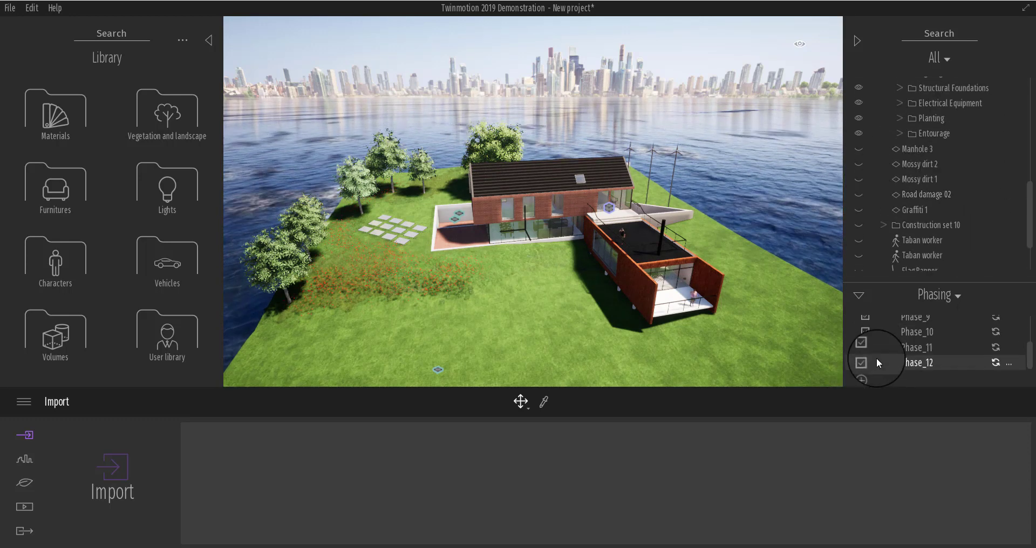
scroll(856, 151, up, 1)
click(858, 147)
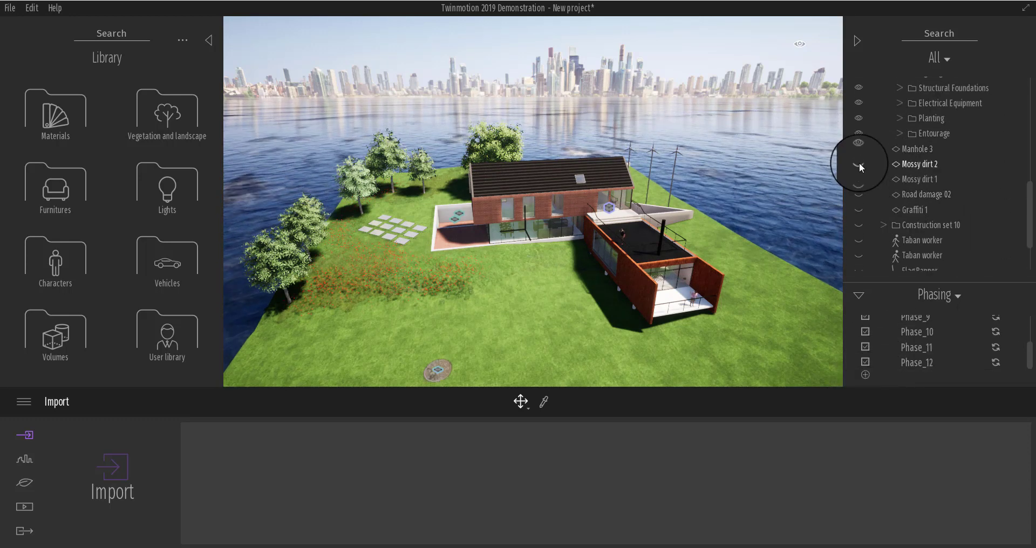
click(859, 225)
Show the Flag Banner and Break 01, then enlarge the phasing list
scroll(874, 190, down, 5)
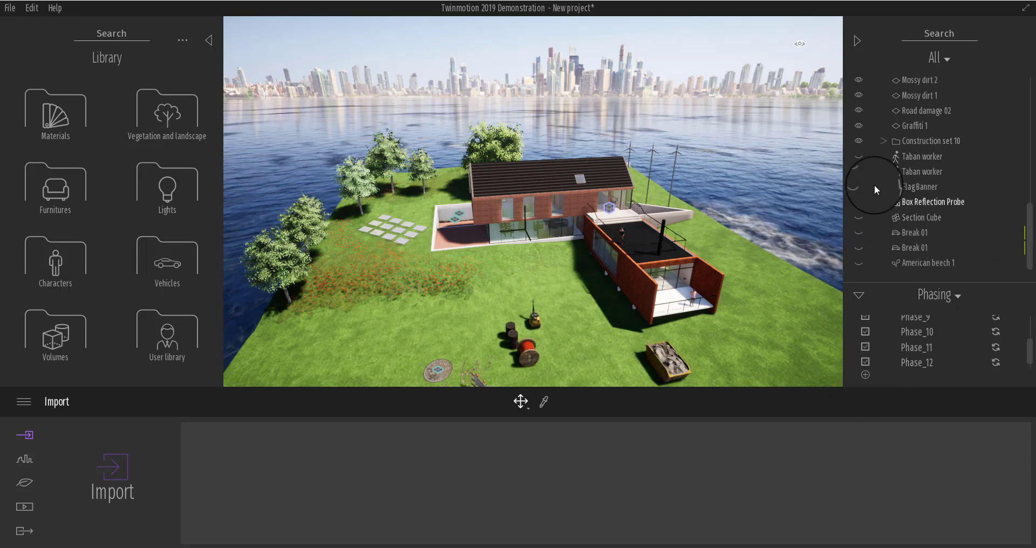
click(862, 185)
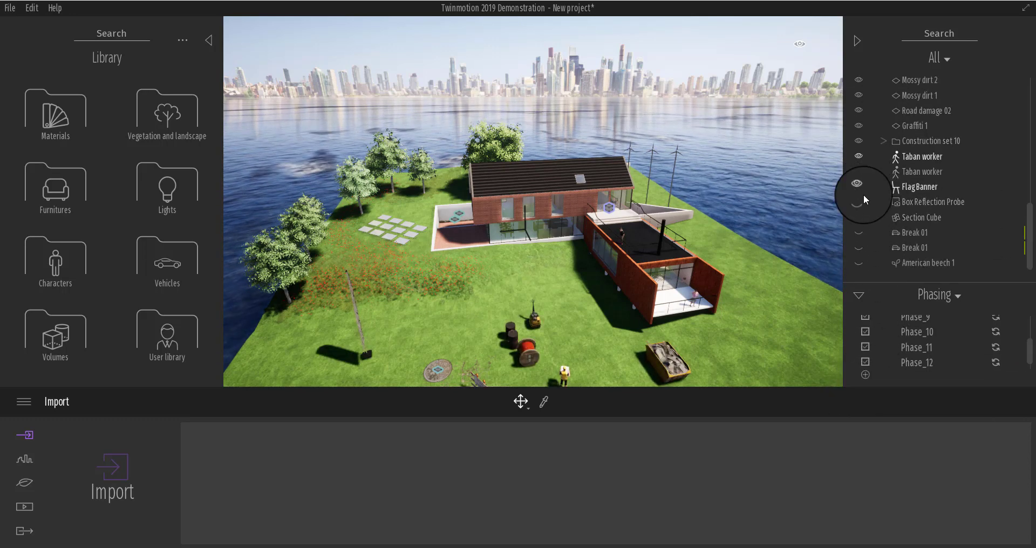
click(859, 233)
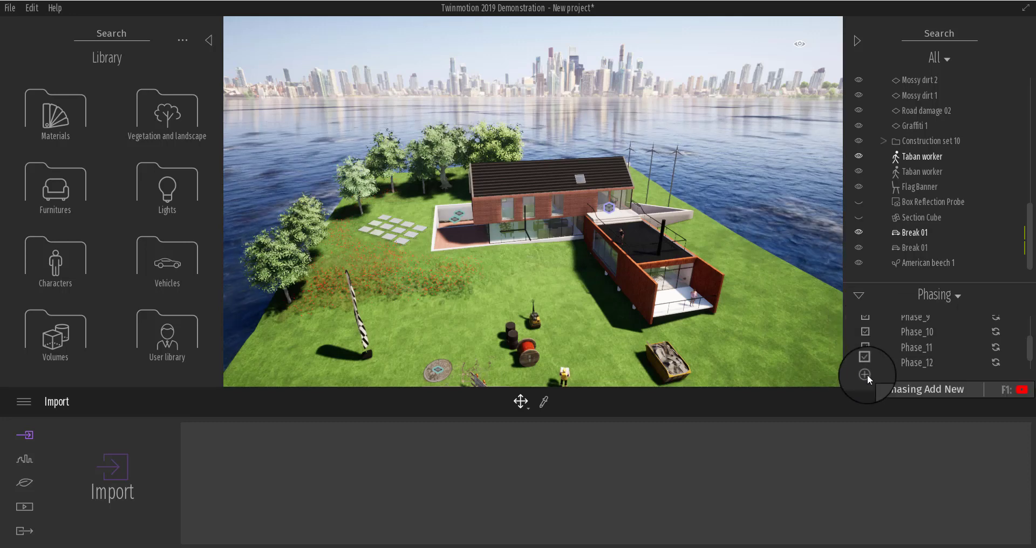
drag(941, 281, 940, 195)
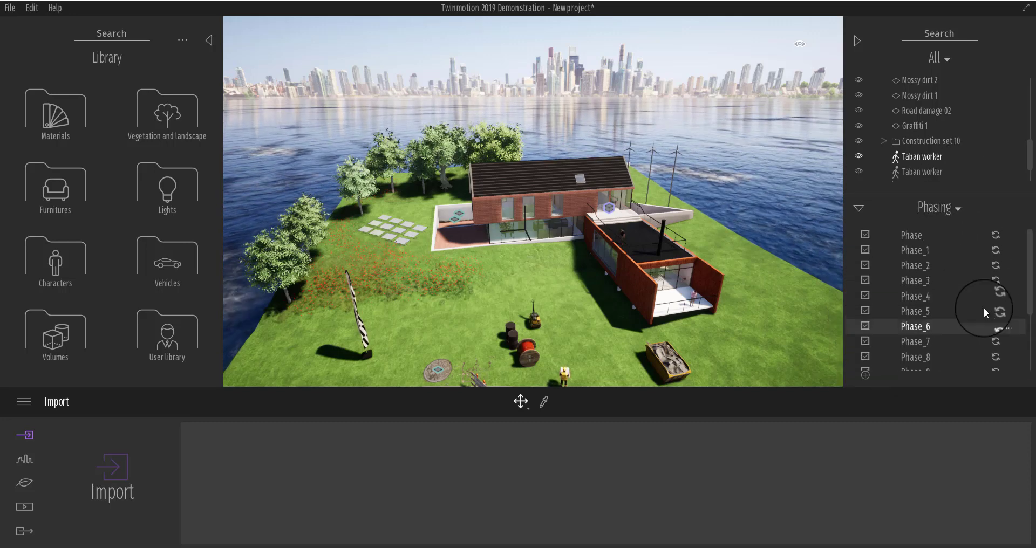
Compare the early phases, then delete Phase_3 from the phasing list
click(936, 249)
click(928, 280)
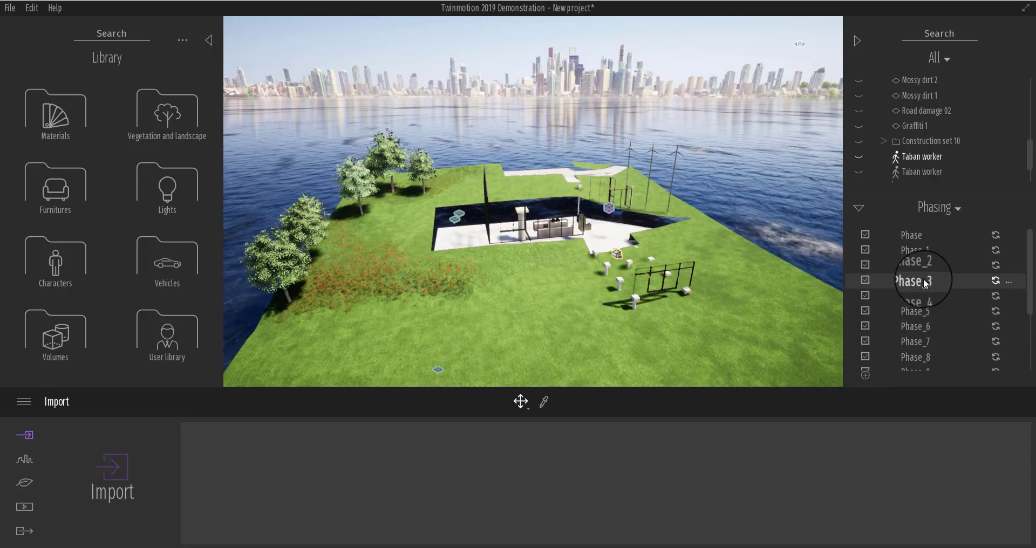
click(923, 296)
click(923, 280)
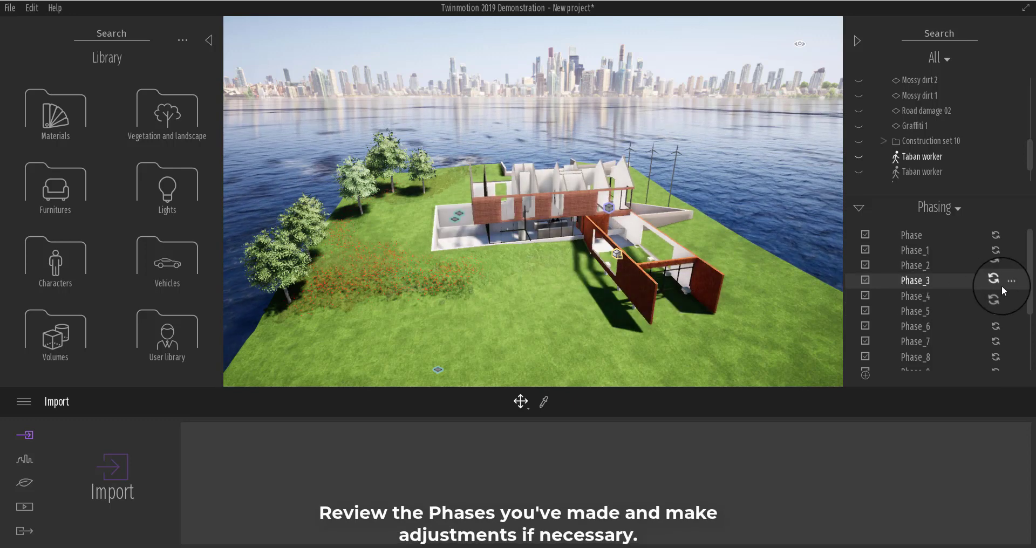
click(925, 295)
click(1008, 279)
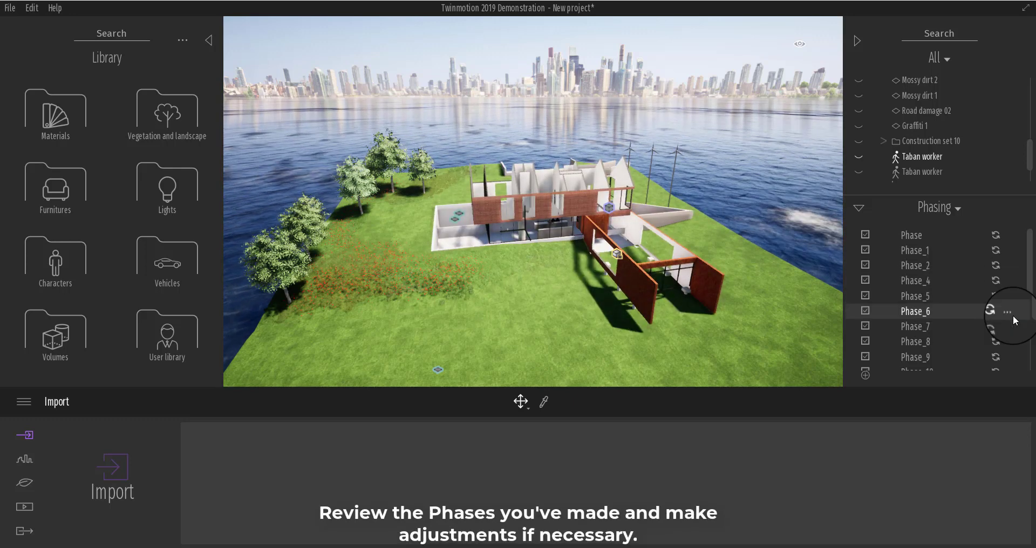
click(1010, 316)
Review the later phases, from the roofed Phase_11 up to Phase_16 with workers and props
click(927, 295)
click(927, 342)
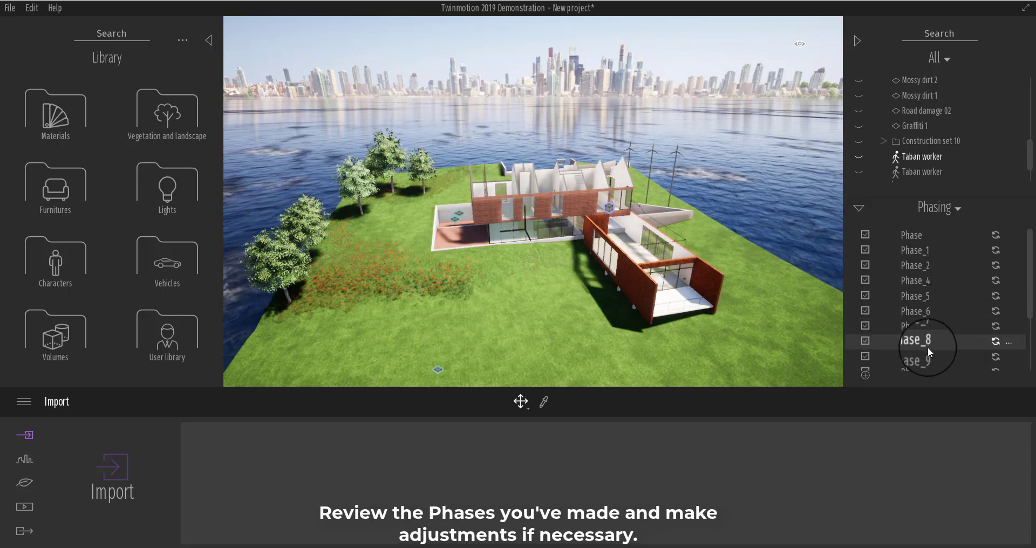
scroll(927, 347, down, 3)
click(919, 308)
click(918, 326)
click(914, 354)
scroll(906, 334, down, 1)
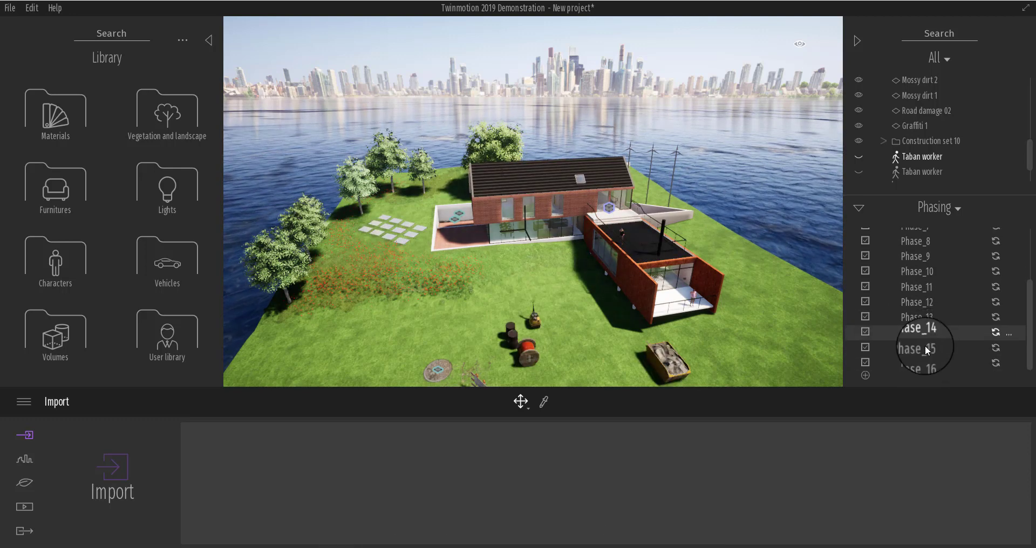
click(923, 363)
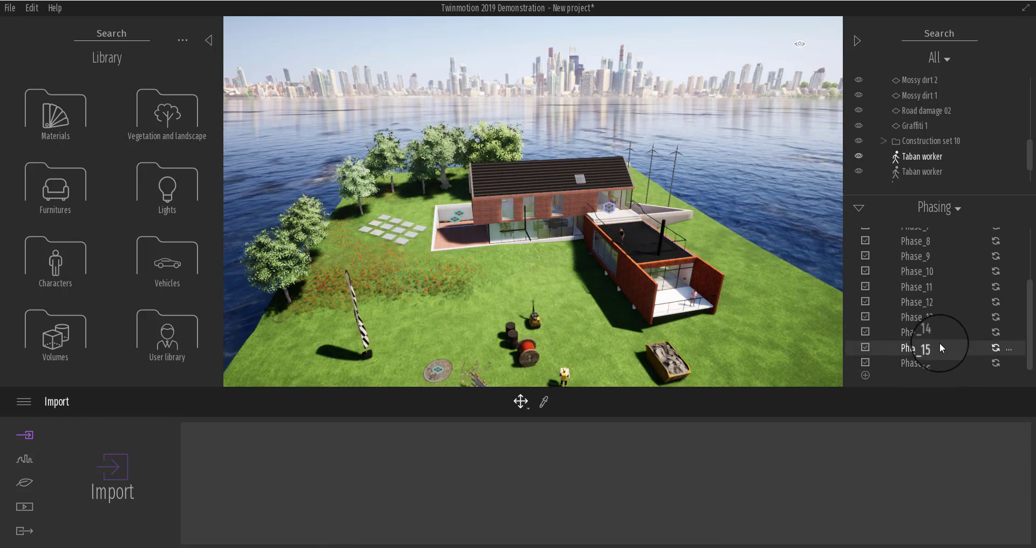
Orbit and zoom the camera to a high view above the island
scroll(648, 323, up, 2)
mouse_move(629, 315)
mouse_down()
mouse_move(623, 205)
mouse_move(586, 214)
mouse_up()
scroll(623, 205, down, 5)
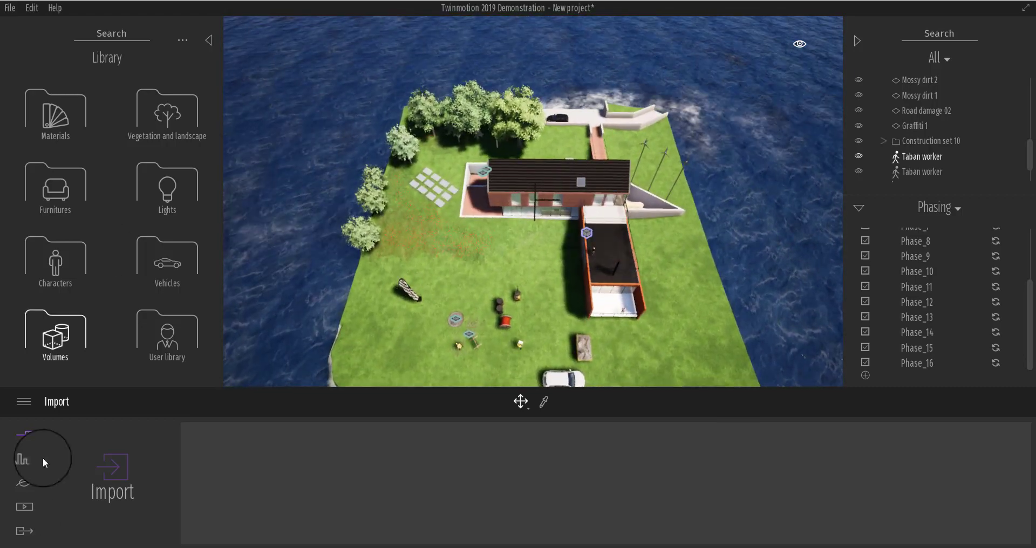
Create a new video clip whose first keyframes show the bare site and Phase_1
click(24, 506)
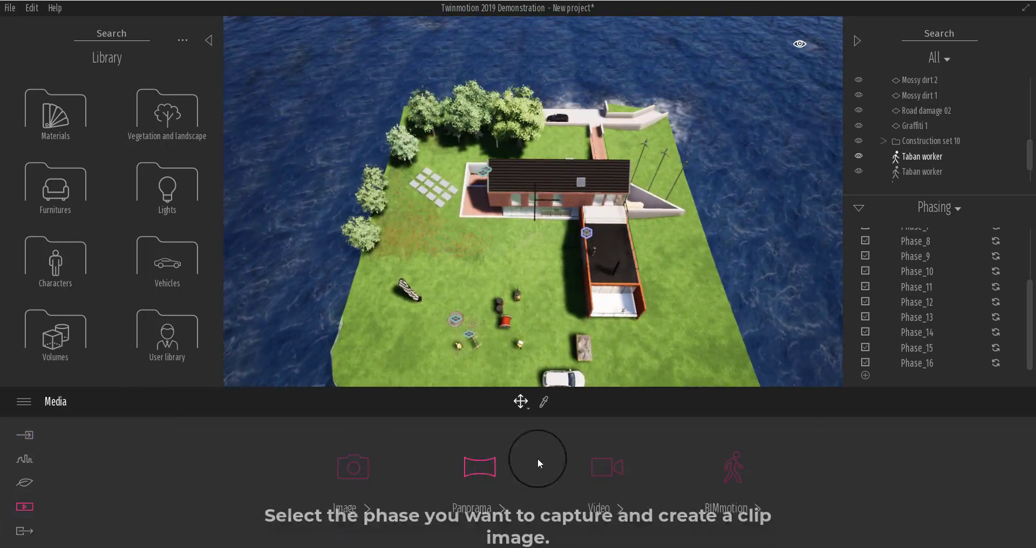
click(536, 461)
click(479, 463)
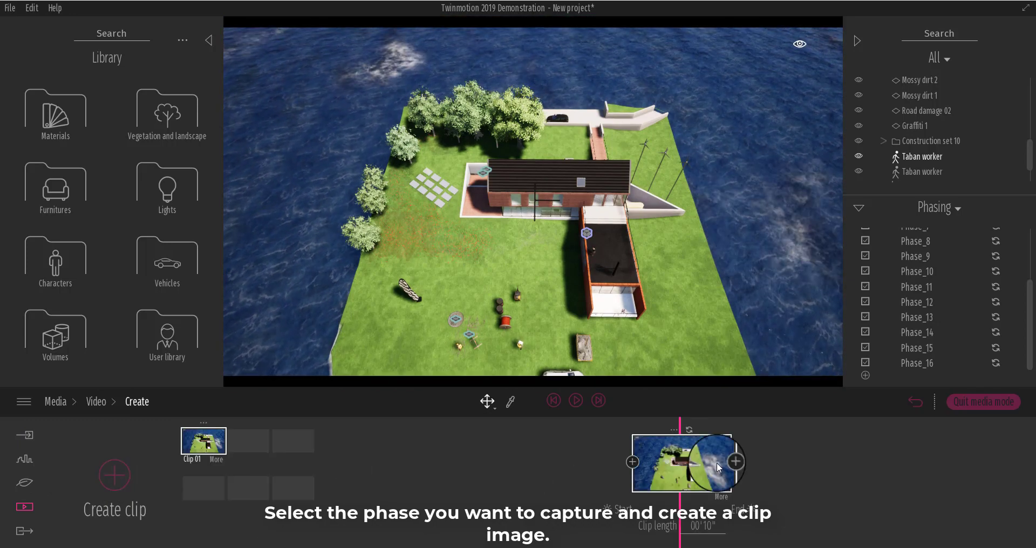
scroll(950, 294, up, 4)
click(916, 235)
click(688, 429)
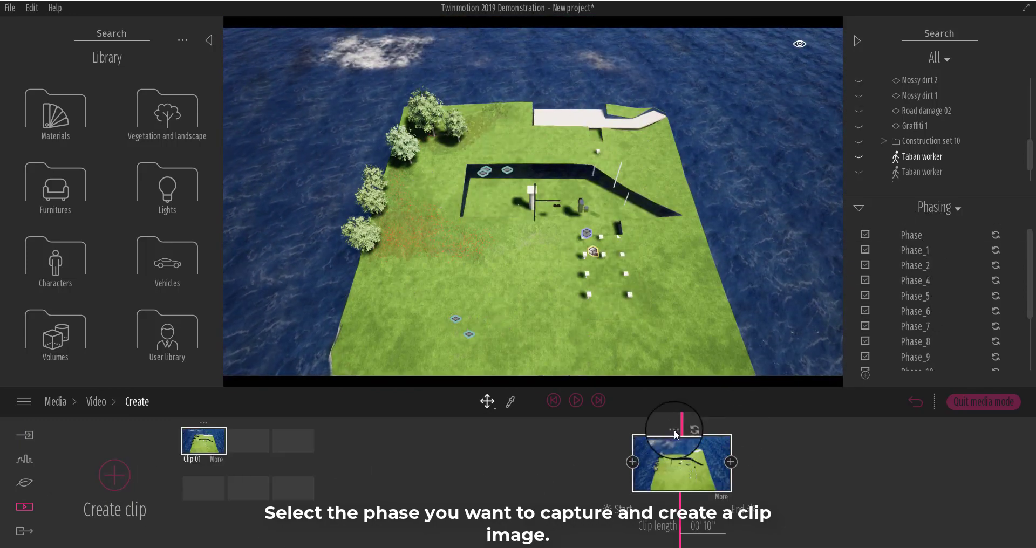
click(731, 463)
click(915, 250)
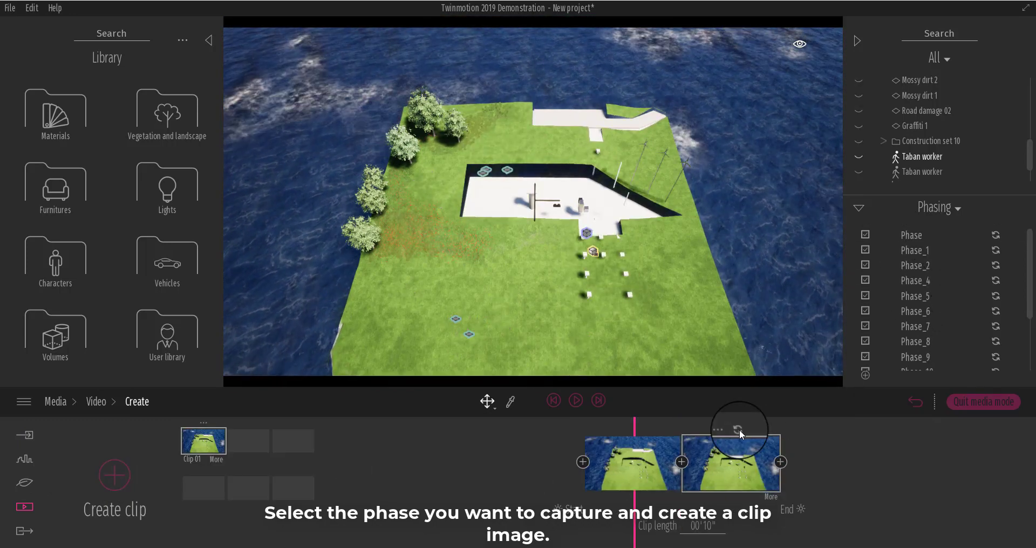
click(738, 429)
Add keyframes for Phase_2, Phase_4 and Phase_5
click(935, 267)
click(778, 462)
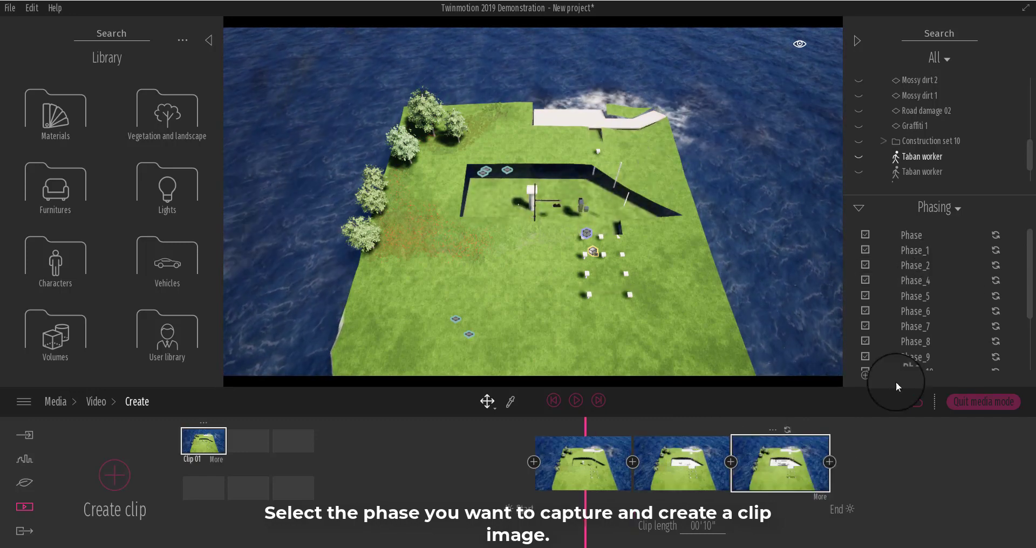
click(931, 277)
click(828, 462)
click(931, 297)
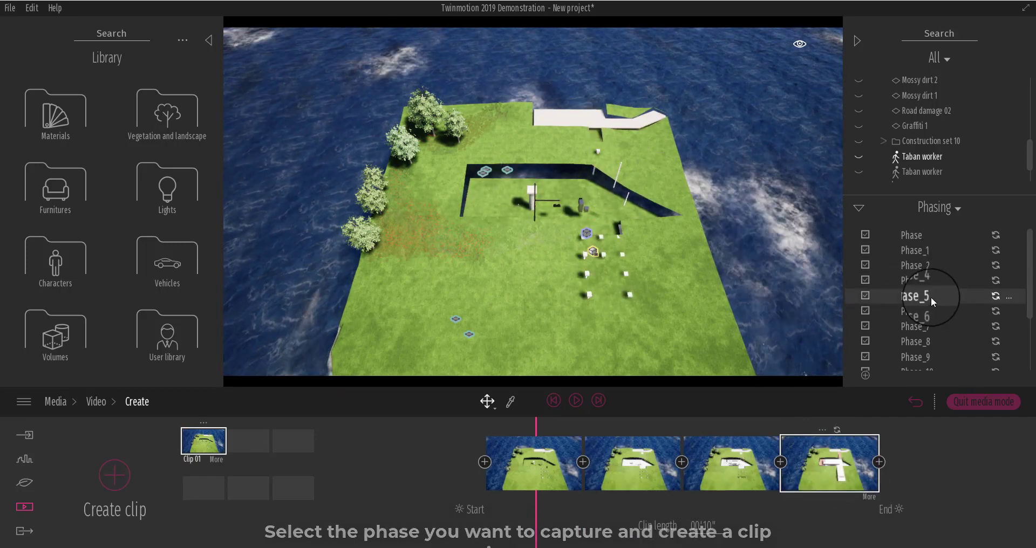
click(878, 462)
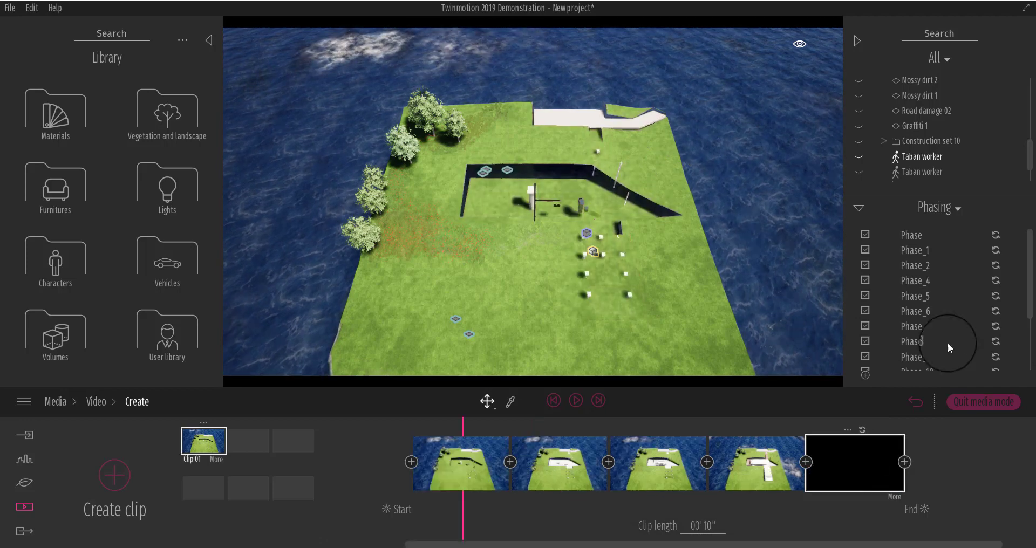
Add keyframes for Phase_8, a later phase, Phase_14 and the following phase
click(947, 342)
click(904, 462)
click(938, 328)
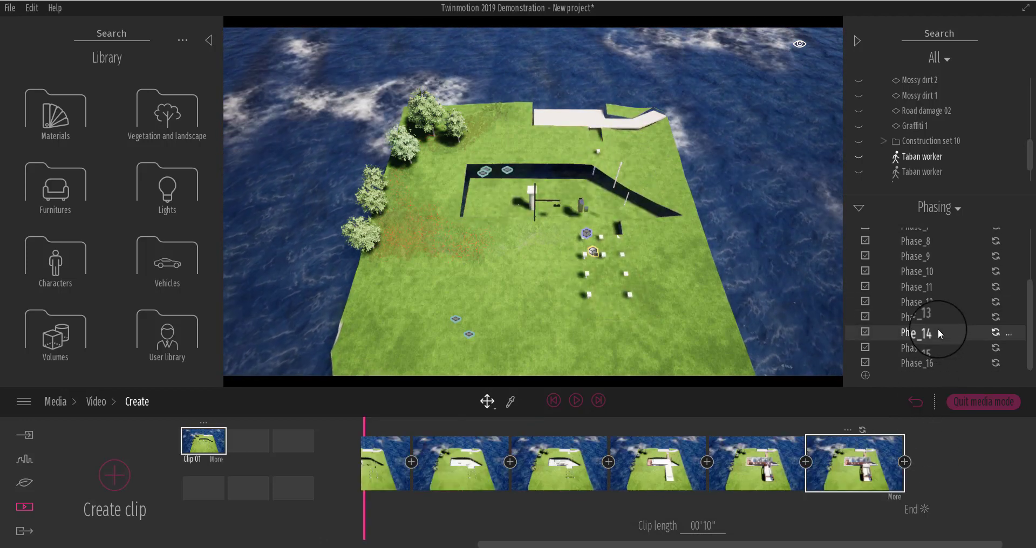
click(908, 462)
click(954, 336)
click(906, 461)
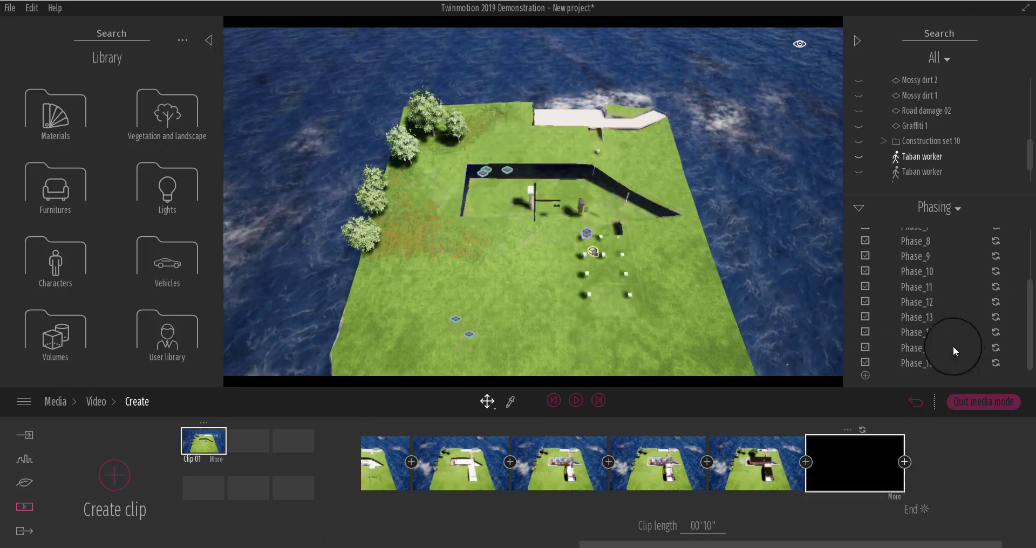
click(943, 334)
click(905, 462)
Show Phase_16 and store a lower side view in the T-shaped house keyframe
click(942, 363)
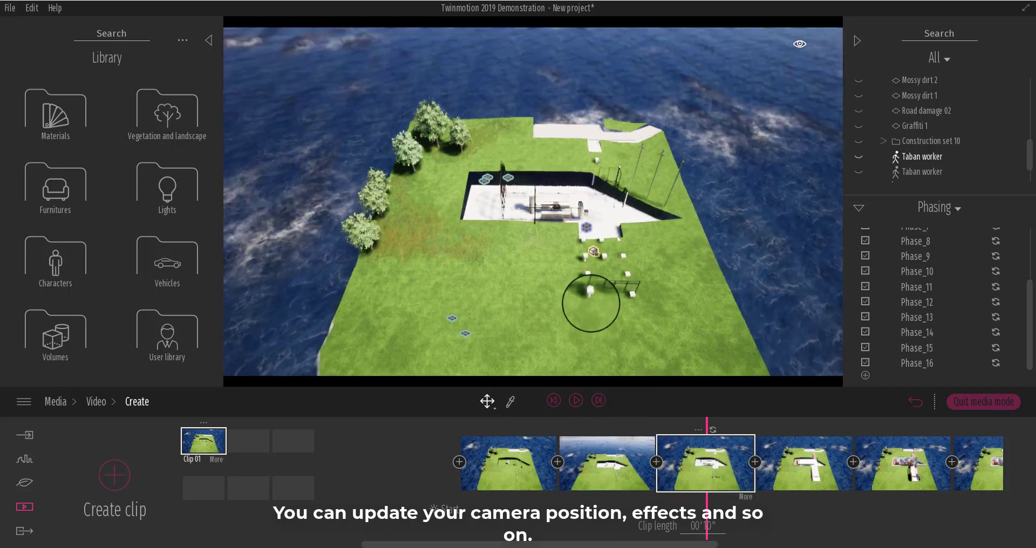
click(803, 462)
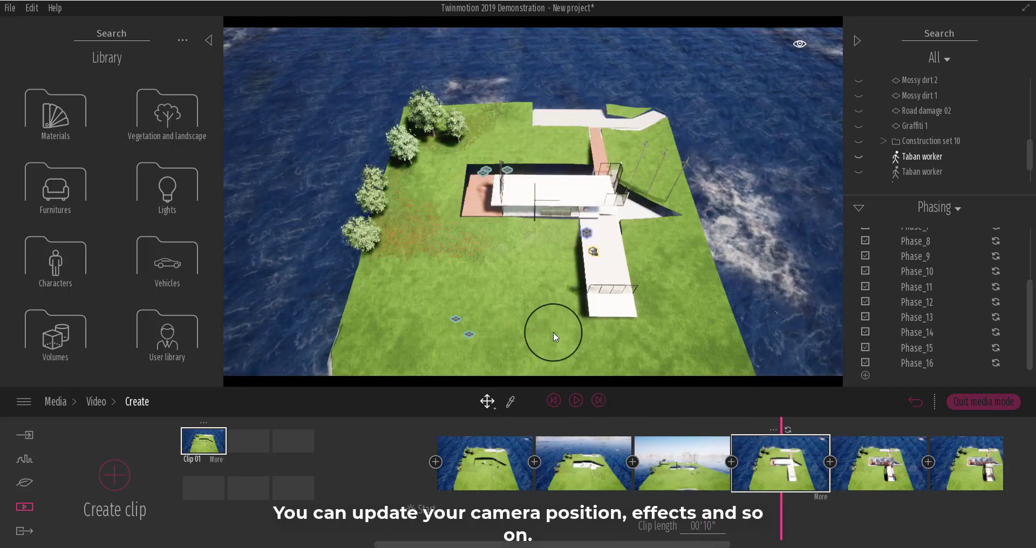
drag(561, 314, 564, 316)
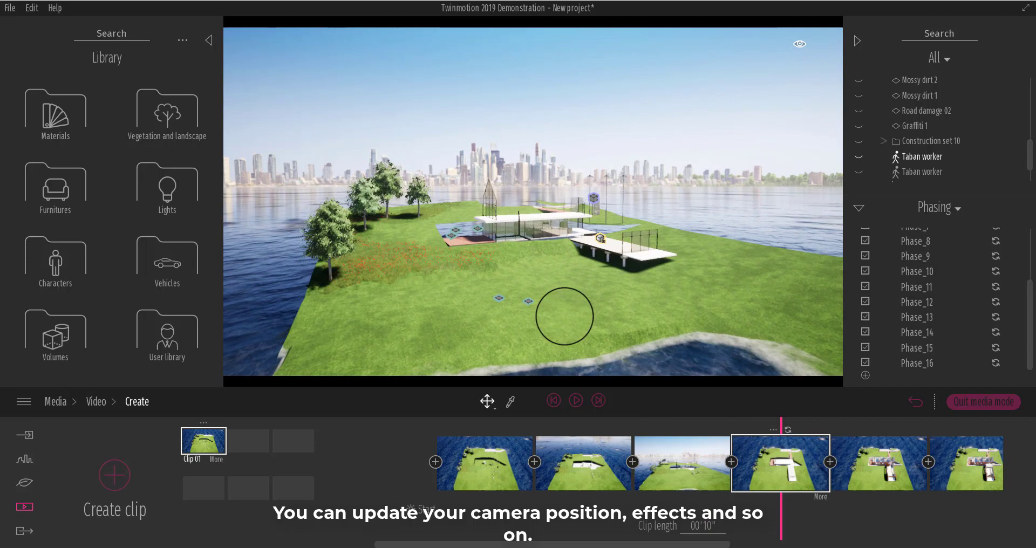
click(787, 430)
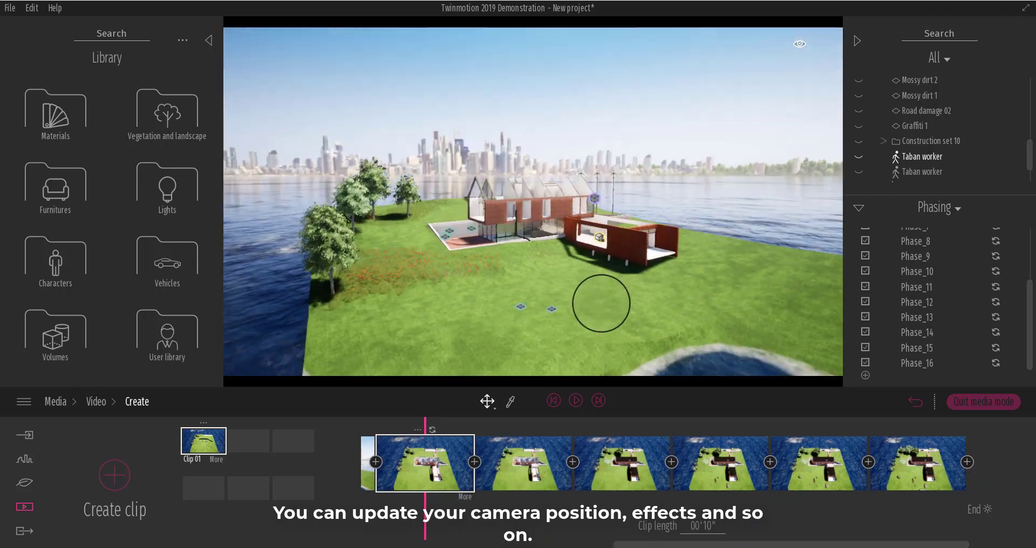
Replace the top-down keyframe's view with a low perspective angle
click(772, 442)
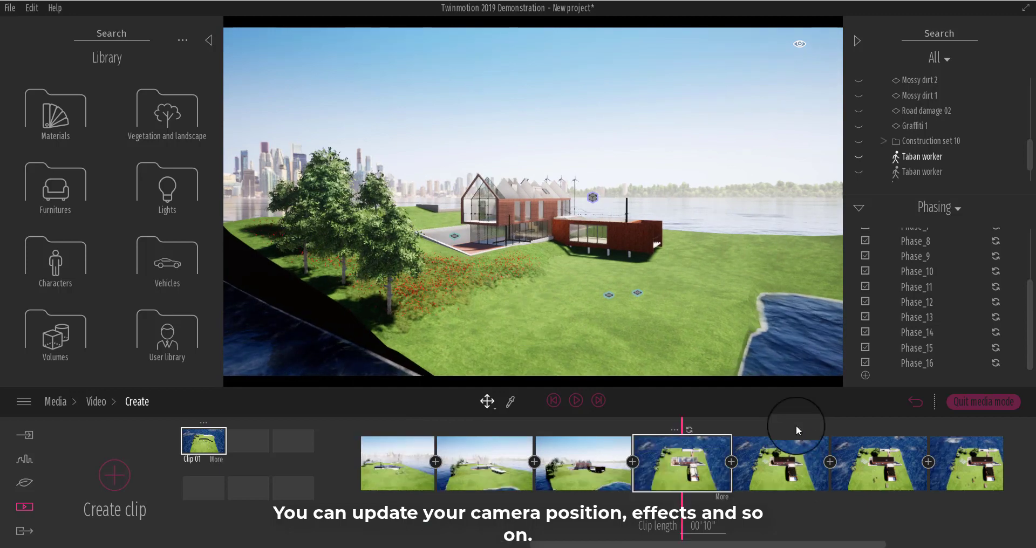
click(794, 475)
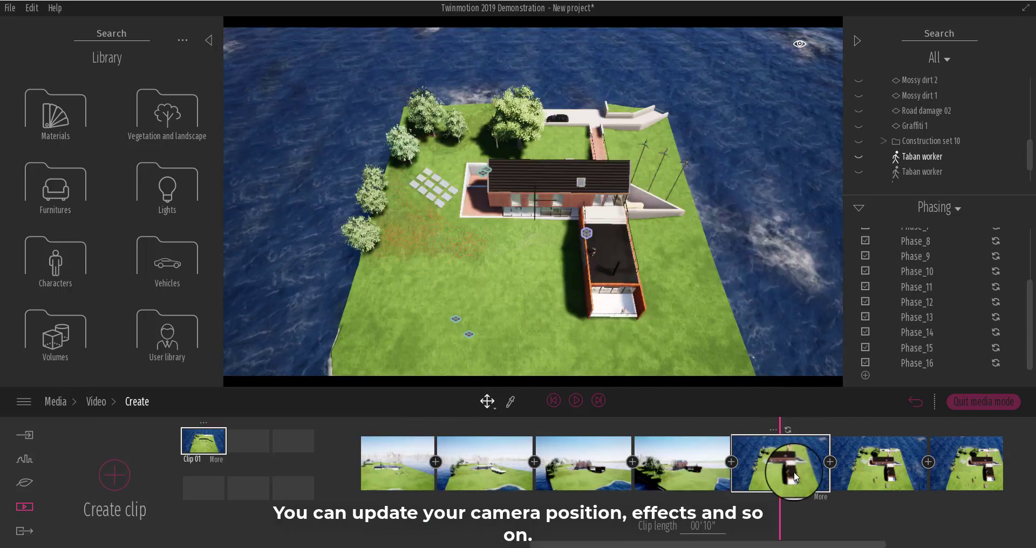
drag(485, 300, 536, 300)
click(792, 441)
Store a low perspective view in the 5th keyframe and angle the 6th toward the car park
click(808, 489)
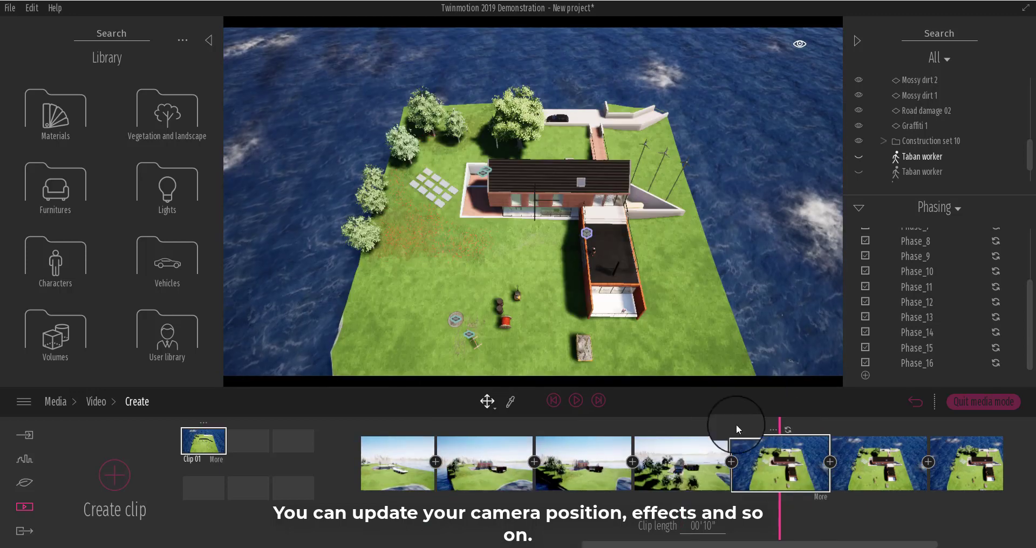
drag(559, 332, 565, 334)
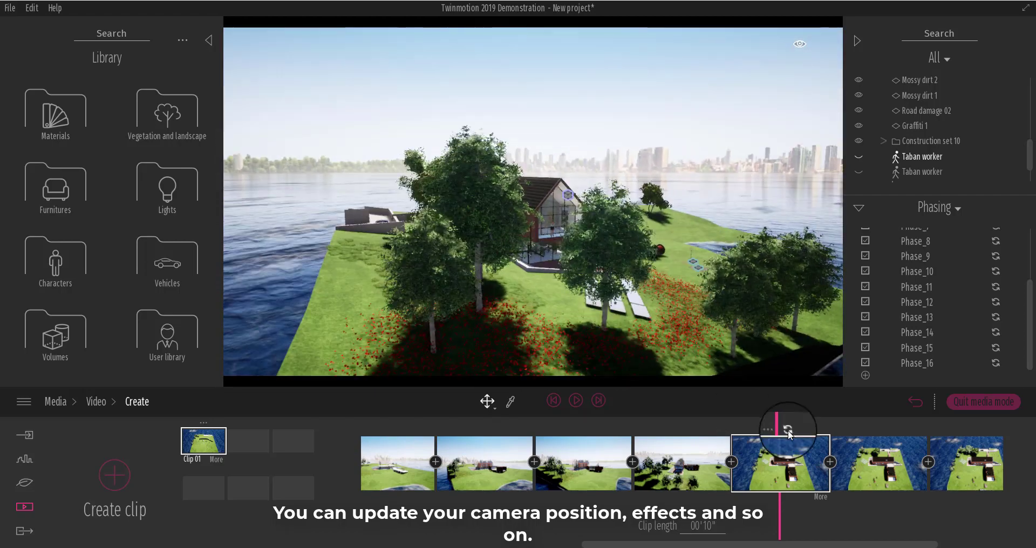
click(788, 431)
drag(486, 324, 517, 413)
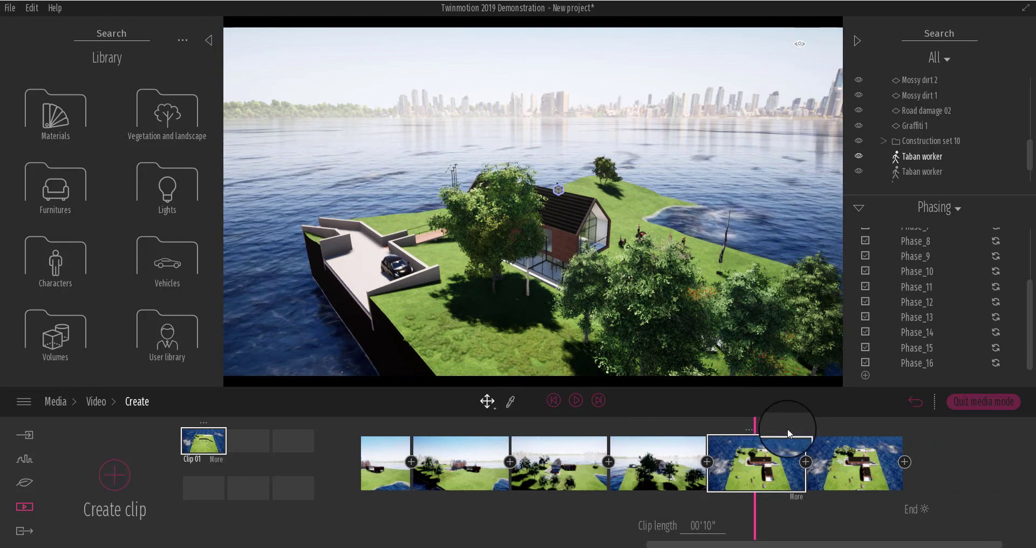
click(854, 463)
mouse_move(497, 370)
mouse_down()
mouse_move(537, 286)
mouse_move(590, 320)
mouse_up()
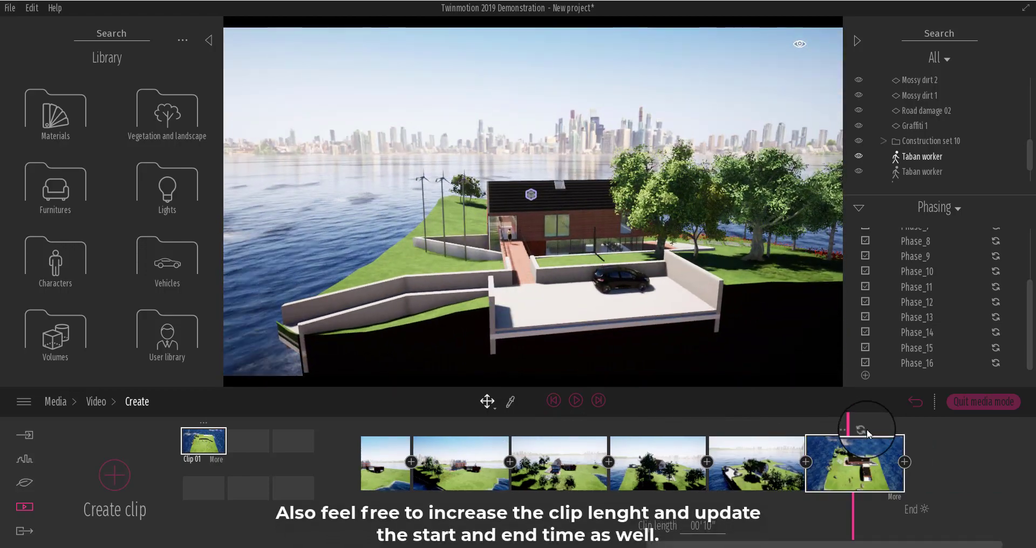
Play the clip and set its length to 30 seconds
click(575, 401)
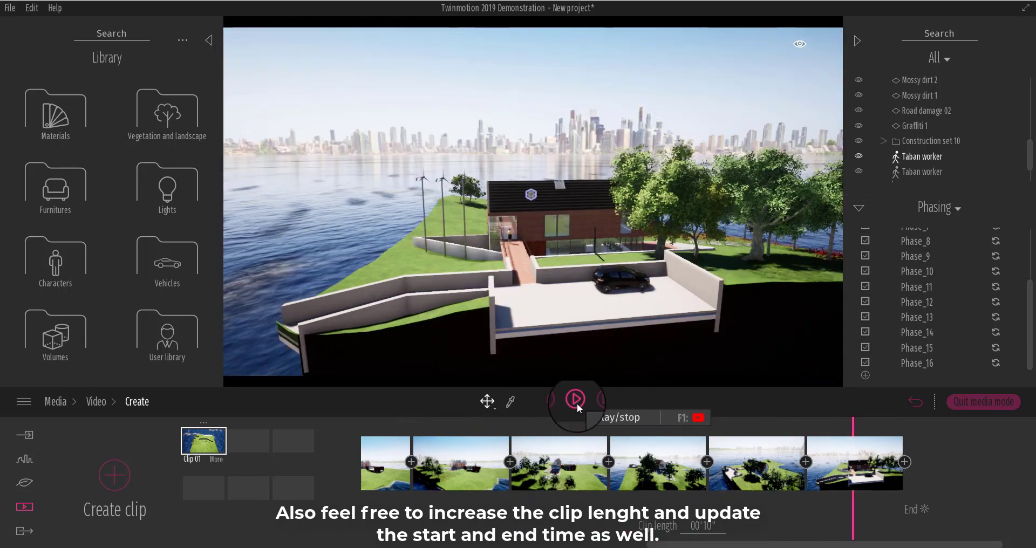
click(711, 528)
drag(710, 530, 704, 522)
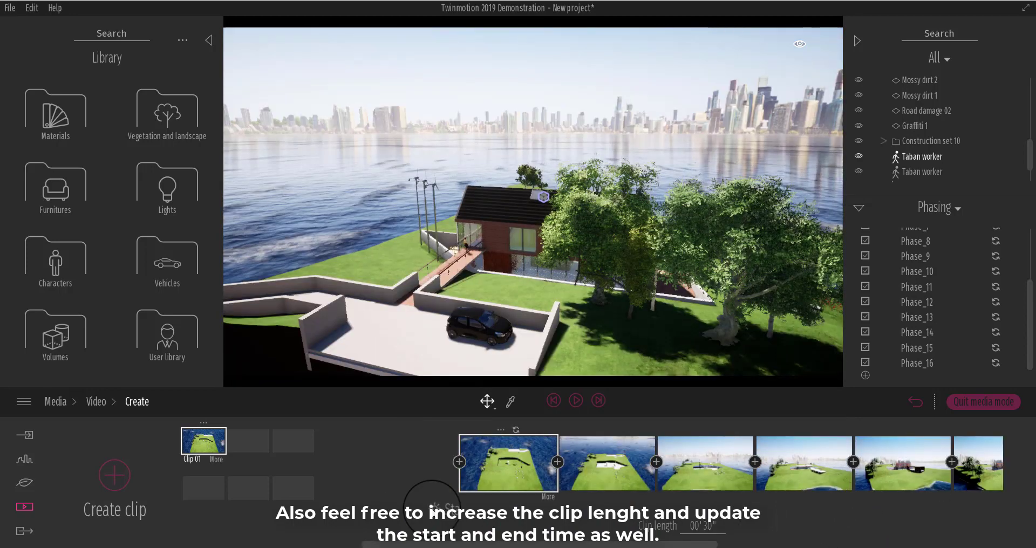
text(3)
Set the last keyframe's end time of day to 18:32 for sunset
click(430, 486)
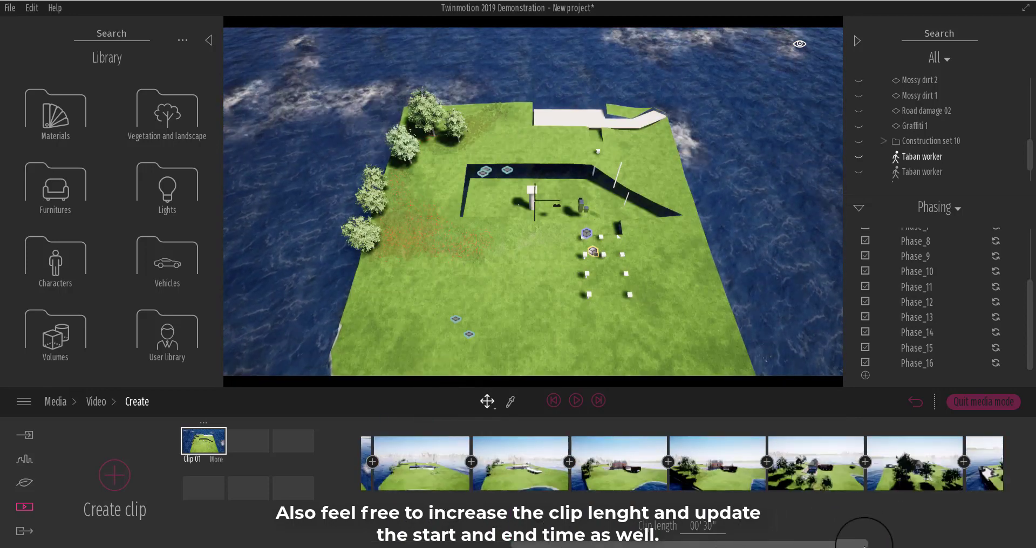
click(924, 485)
drag(924, 484, 935, 446)
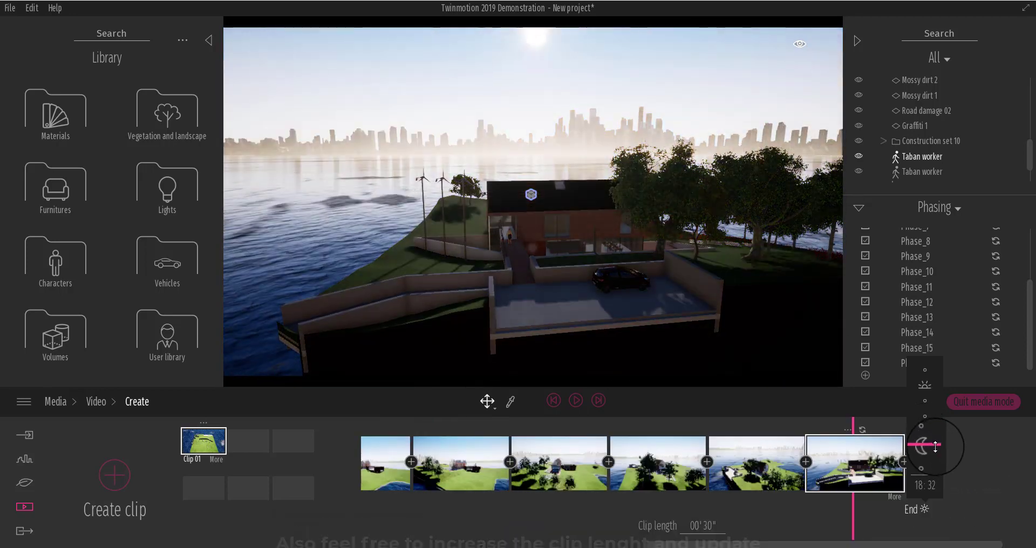
Replay the 30-second clip ending at sunset, then stop playback
drag(881, 544, 593, 545)
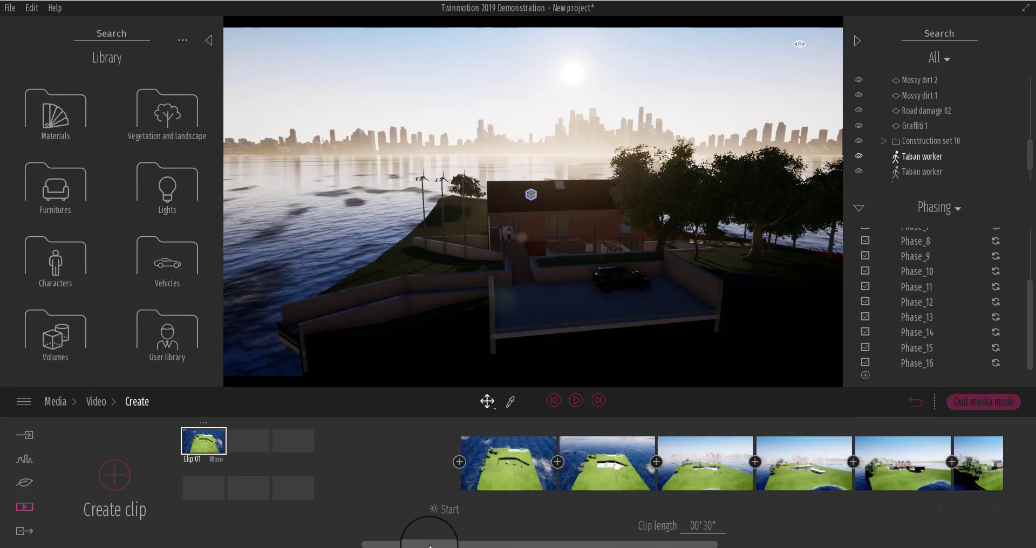
click(517, 459)
click(575, 401)
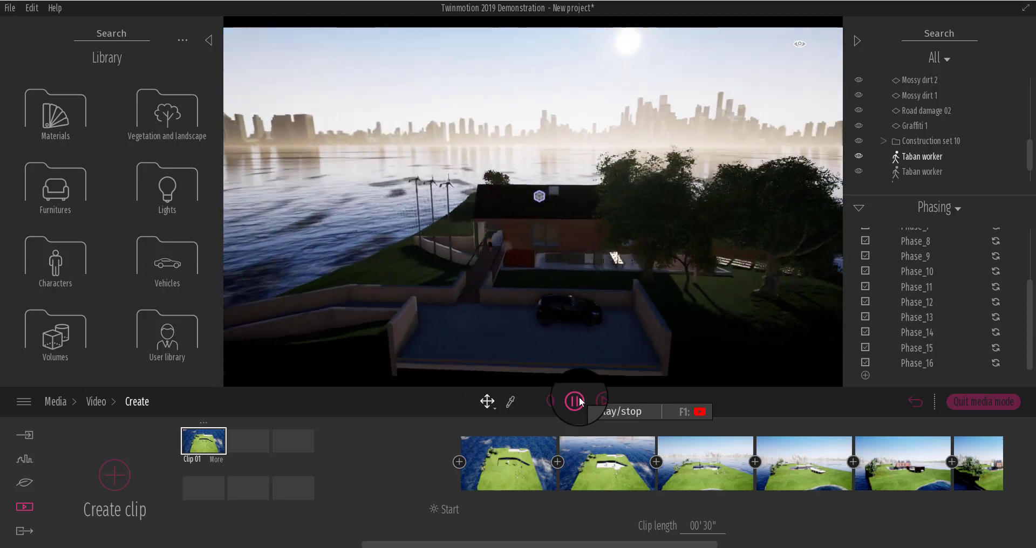
click(575, 401)
drag(675, 545, 1014, 544)
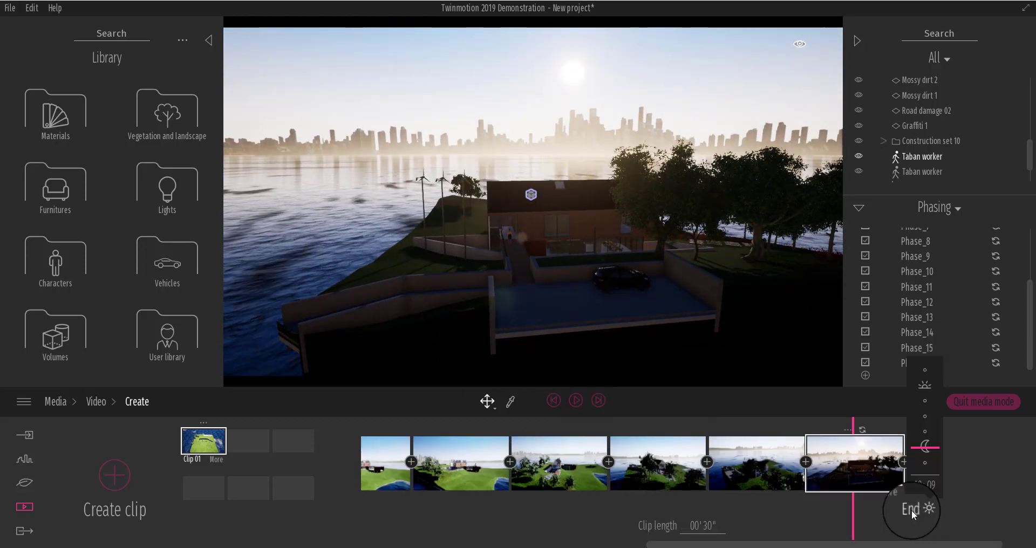
Add scattered clouds to the closing keyframe through its Weather settings
click(848, 433)
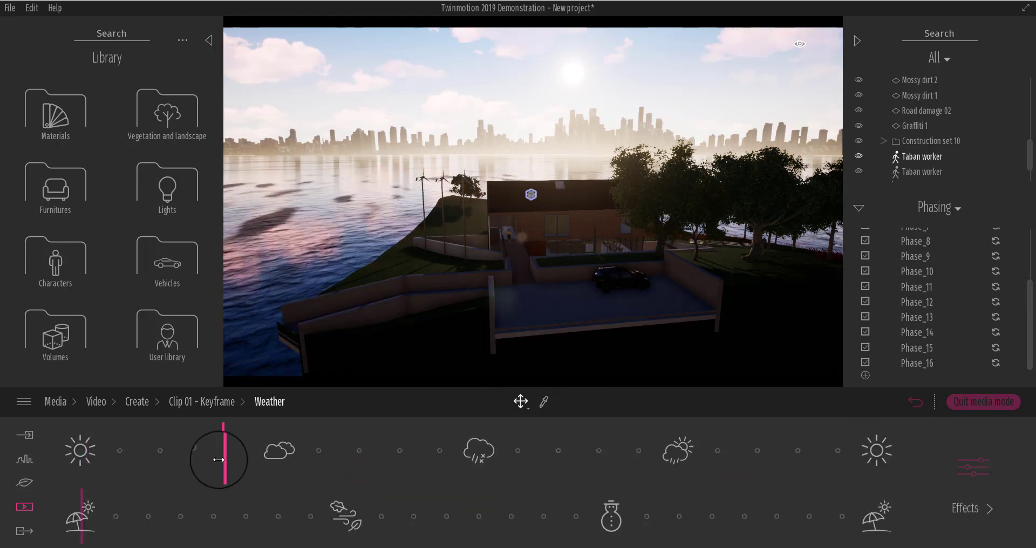
click(136, 402)
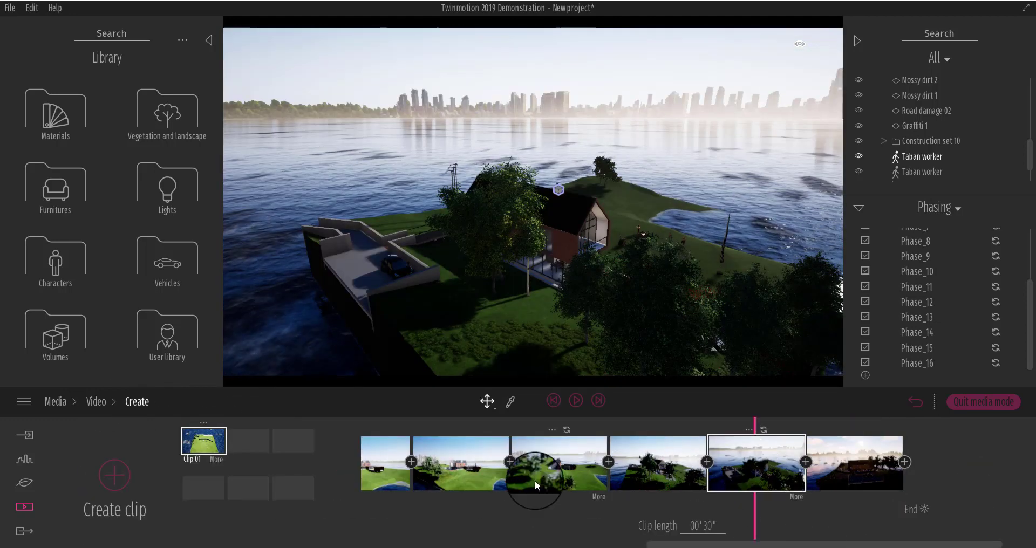
click(426, 494)
click(623, 544)
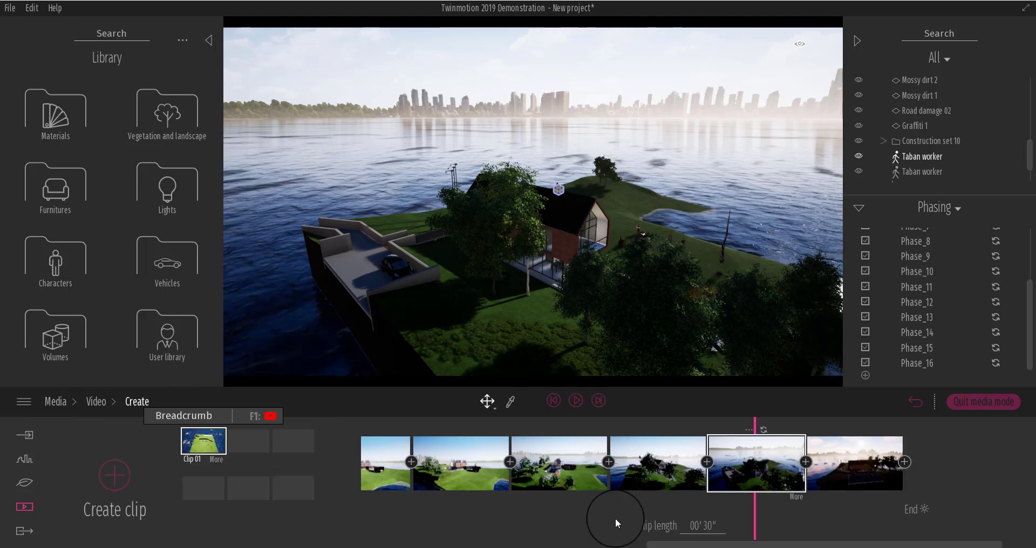
click(677, 446)
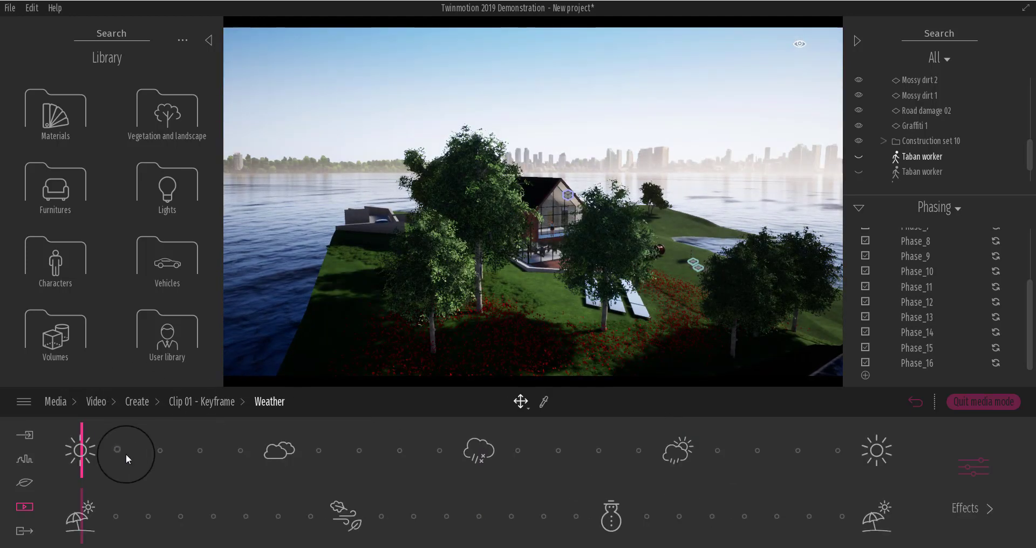
click(205, 405)
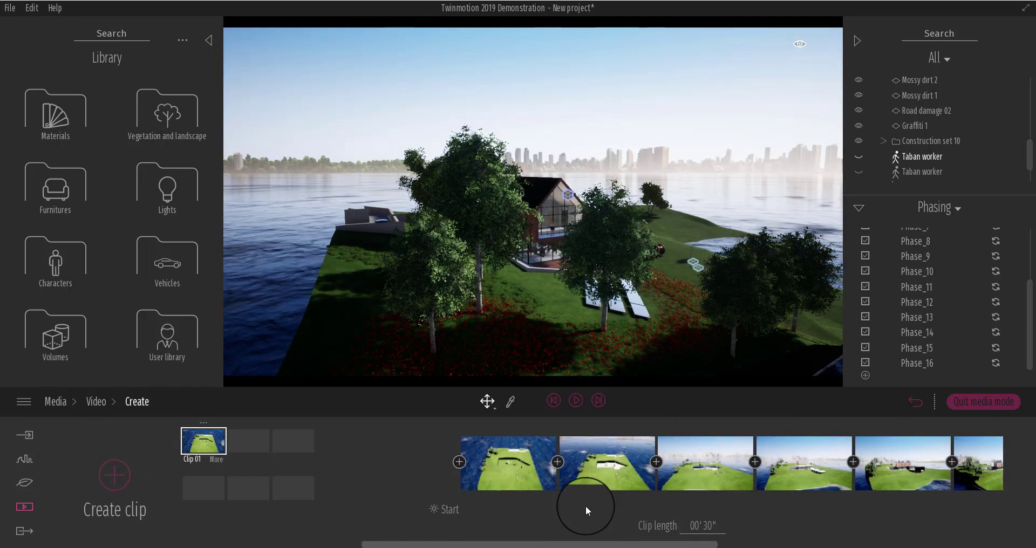
Play the clip from the first keyframe to the cloudy sunset finish, then stop
click(563, 400)
click(577, 402)
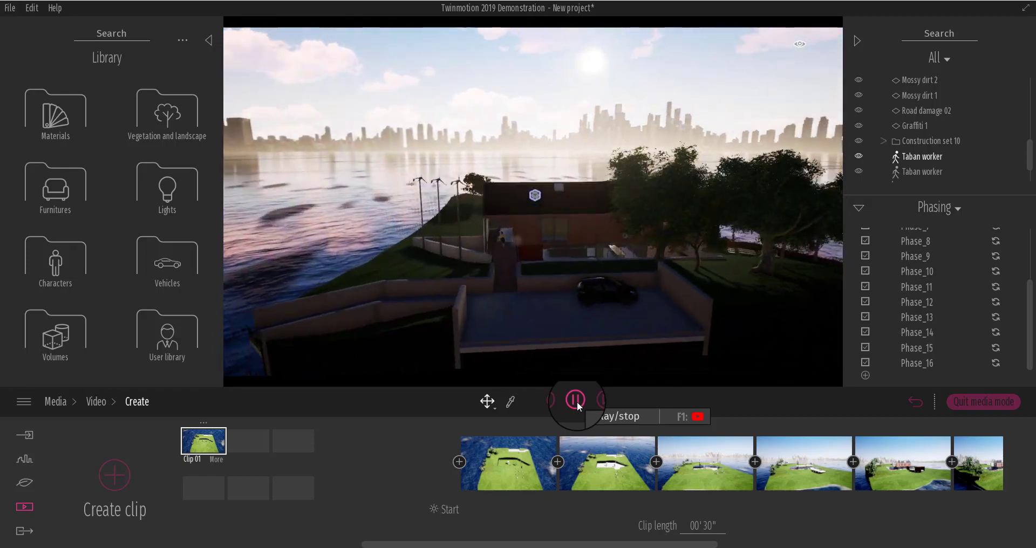
click(577, 401)
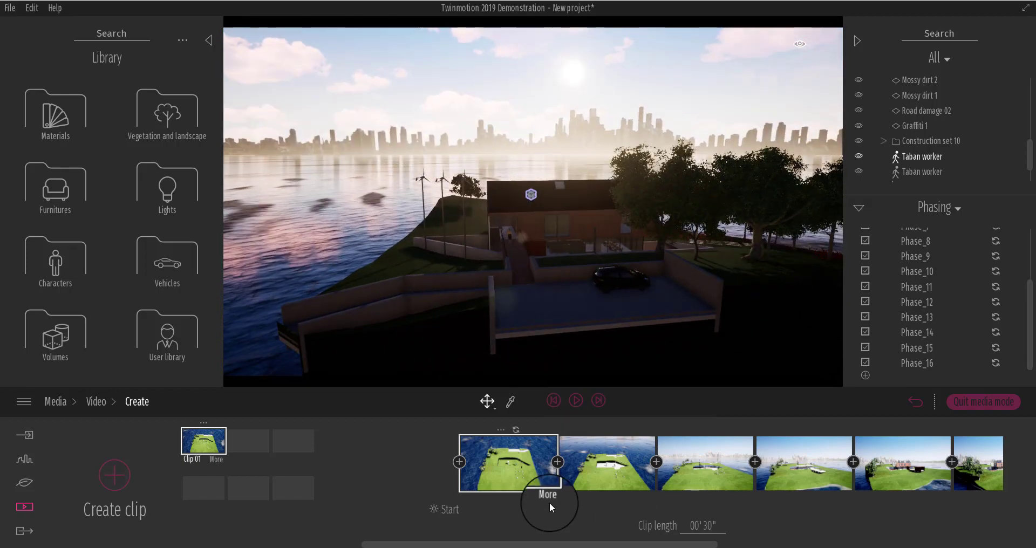